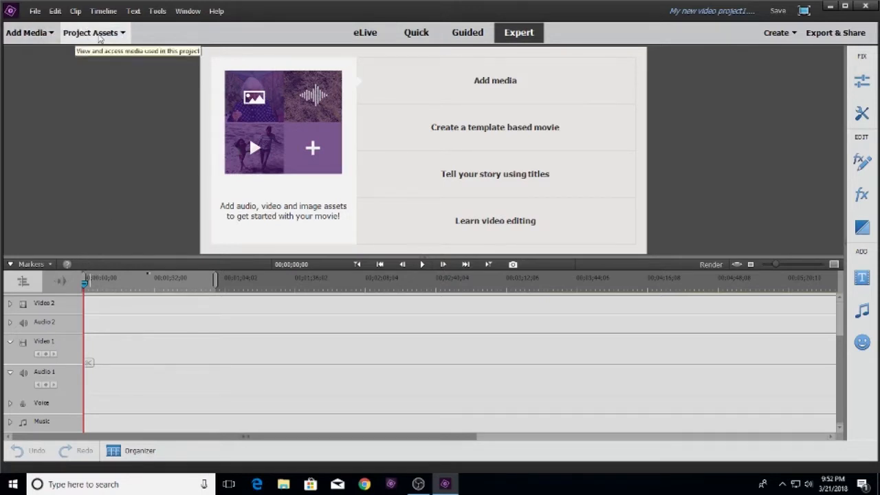
Open the recent project LOL EDU.prel
{"action": "left_click", "coordinate": [35, 11]}
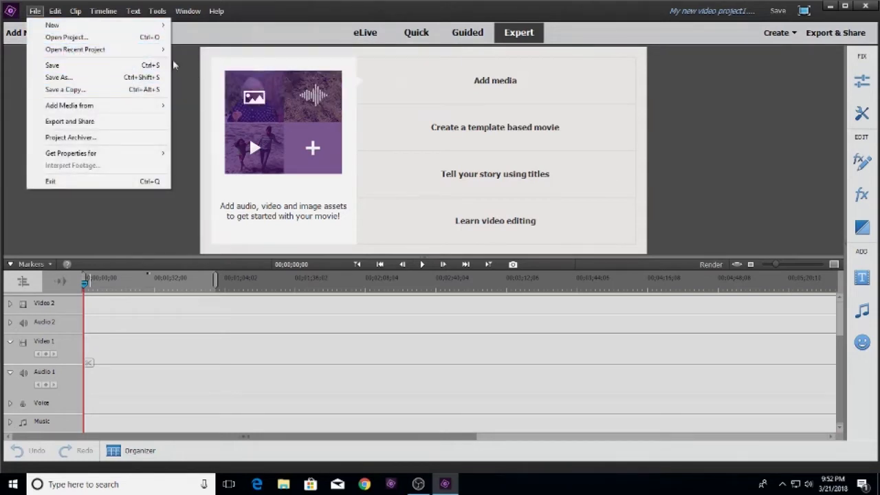
{"action": "mouse_move", "coordinate": [157, 49]}
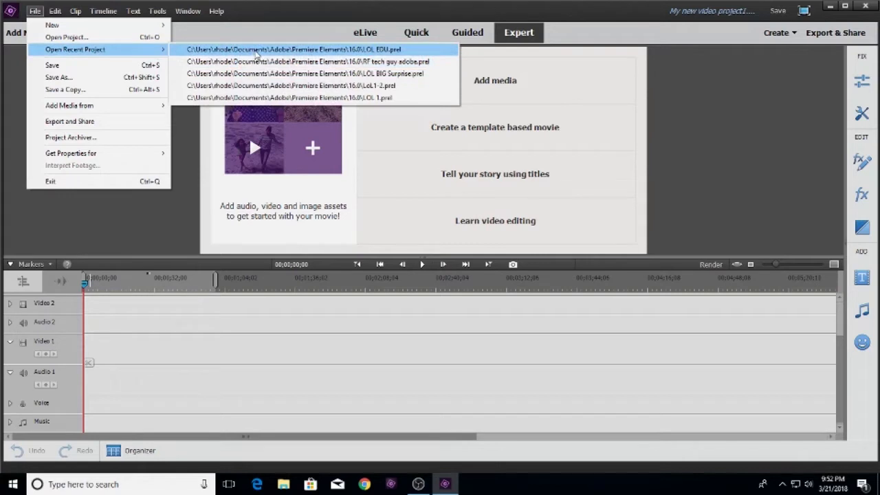
{"action": "left_click", "coordinate": [257, 52]}
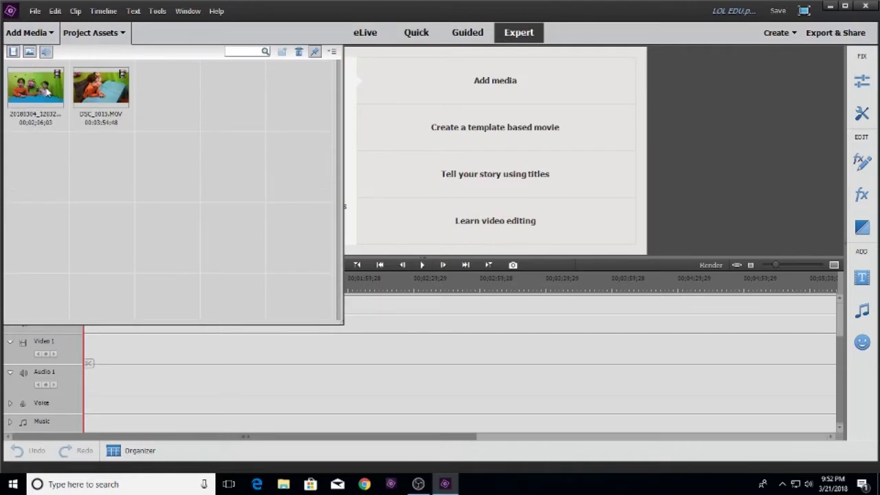
Add the 20180304 clip to the start of the Video 1 and Audio 1 tracks and DSC_0015.MOV to Video 2 and Audio 2
{"action": "left_click_drag", "start_coordinate": [48, 93], "coordinate": [88, 387]}
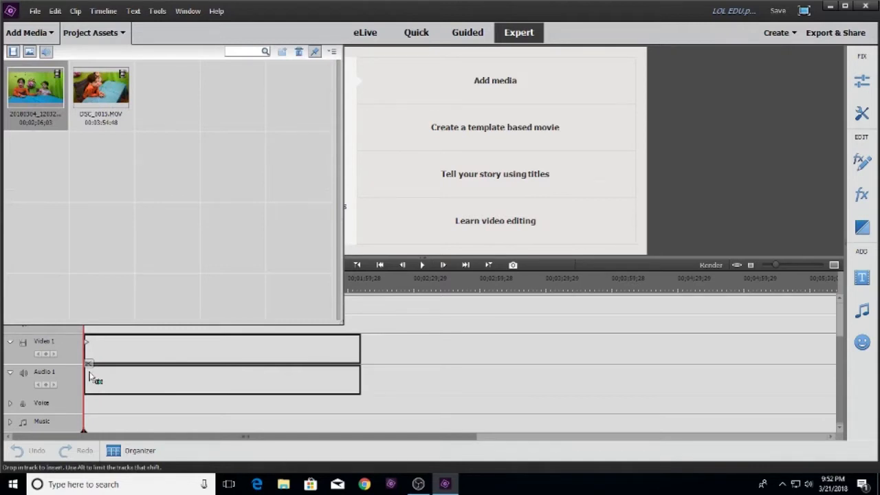
{"action": "left_click_drag", "start_coordinate": [96, 359], "coordinate": [96, 361]}
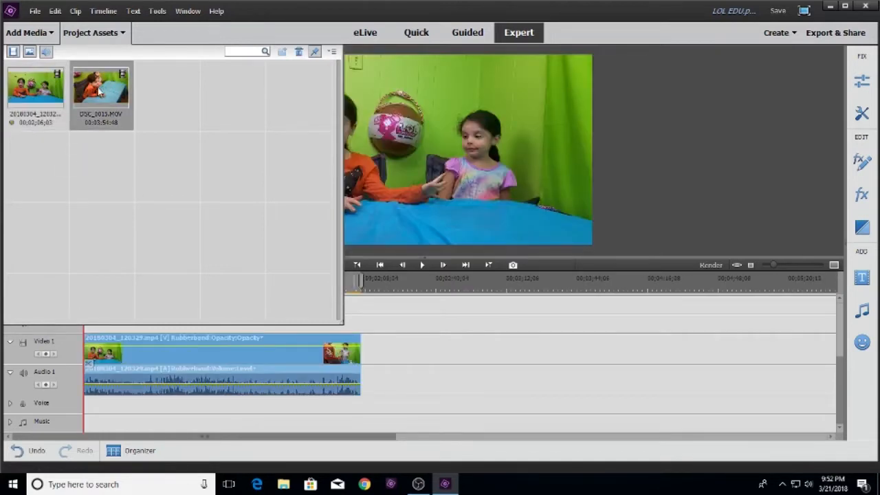
{"action": "left_click_drag", "start_coordinate": [99, 93], "coordinate": [395, 311]}
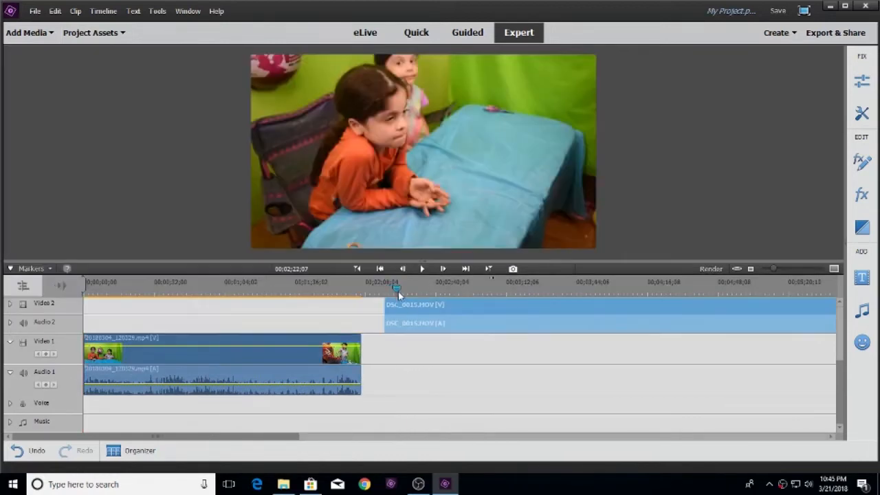
Shrink the DSC_0015.MOV picture to about a third of the frame width and place it in the frame's upper-right corner
{"action": "left_click_drag", "start_coordinate": [398, 292], "coordinate": [454, 310]}
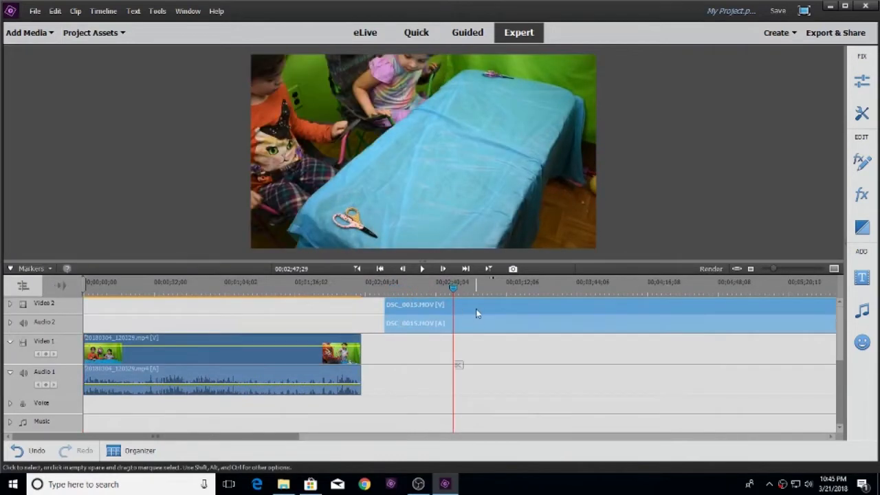
{"action": "left_click", "coordinate": [418, 168]}
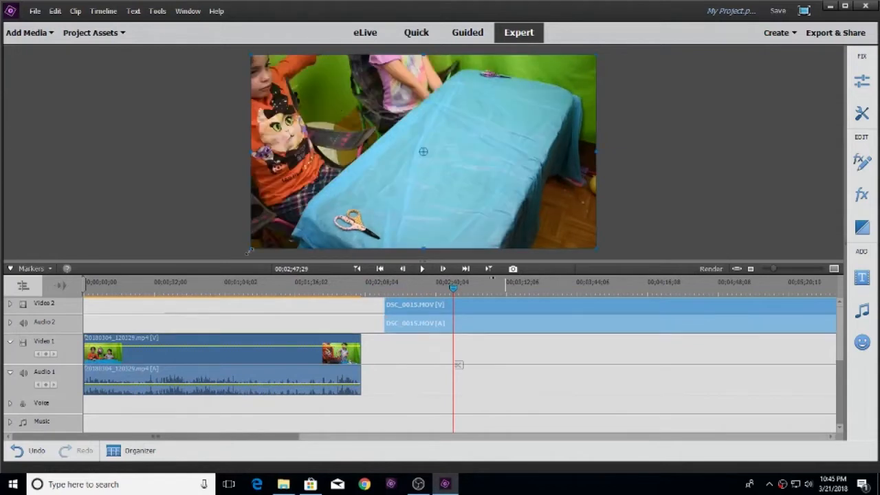
{"action": "left_click_drag", "start_coordinate": [249, 252], "coordinate": [496, 93]}
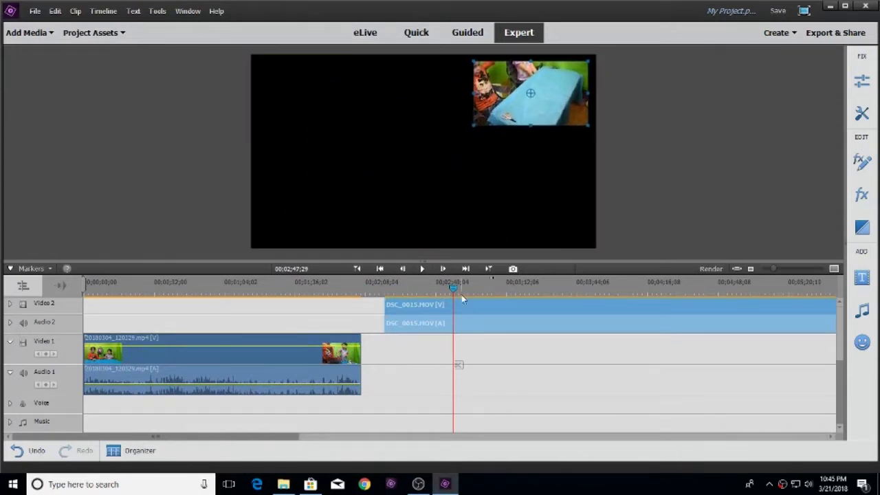
Show the timeline's audio view and zoom in on the DSC_0015.MOV waveform around 00;04;02;00
{"action": "left_click_drag", "start_coordinate": [453, 292], "coordinate": [638, 302]}
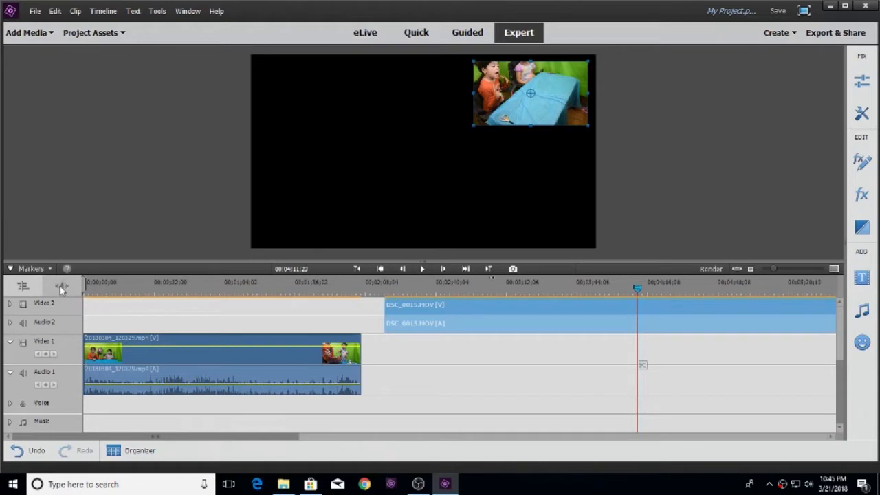
{"action": "left_click", "coordinate": [60, 287]}
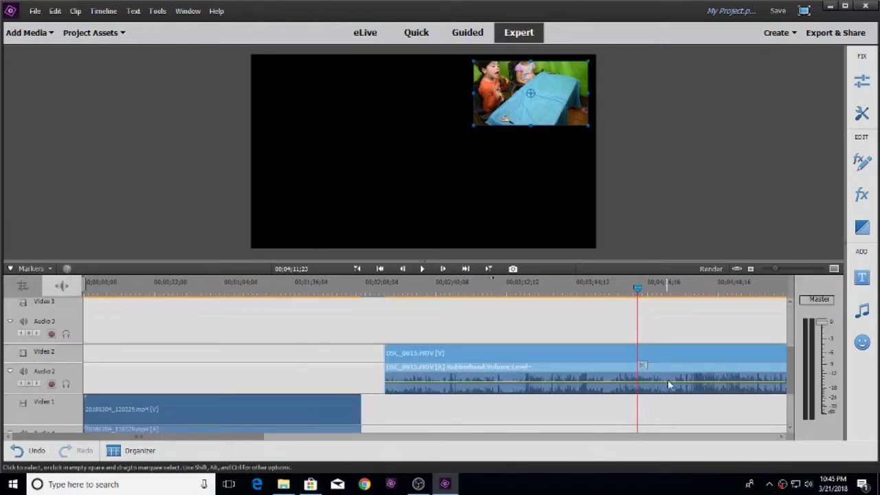
{"action": "left_click_drag", "start_coordinate": [639, 289], "coordinate": [618, 291]}
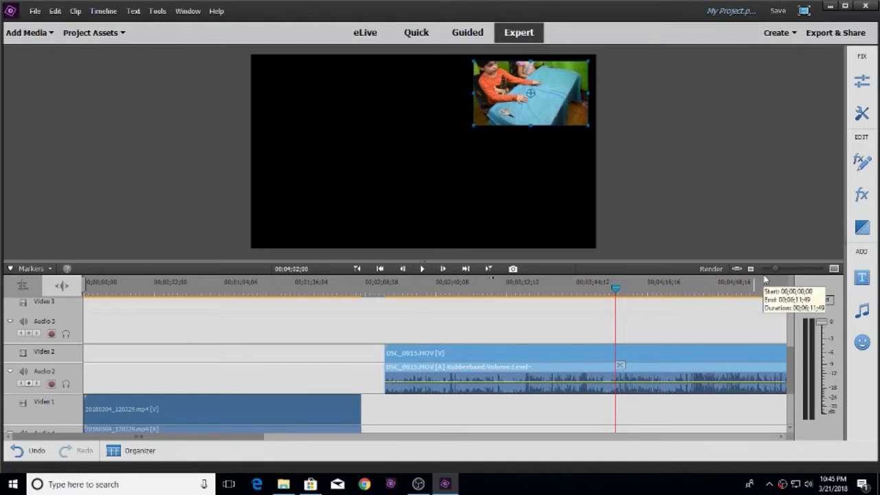
{"action": "left_click_drag", "start_coordinate": [775, 269], "coordinate": [785, 269]}
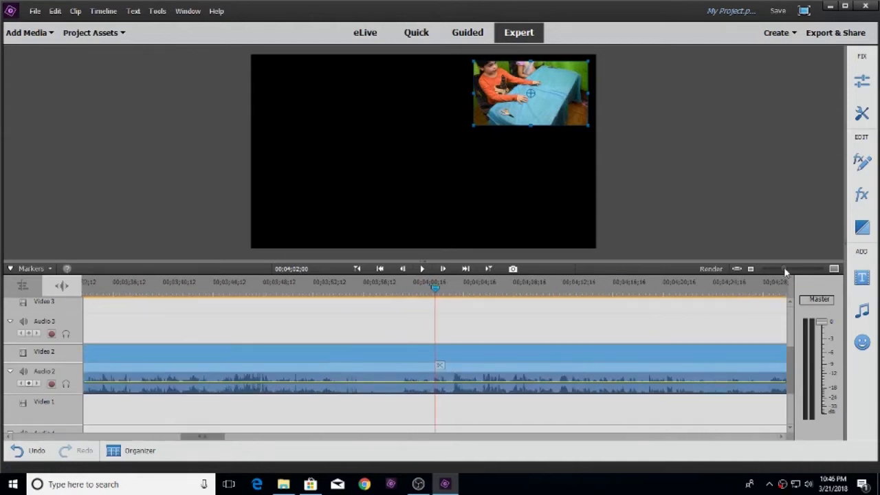
Split DSC_0015.MOV at the clap, at 00;04;02;28, and delete the portion before the cut
{"action": "left_click", "coordinate": [424, 269]}
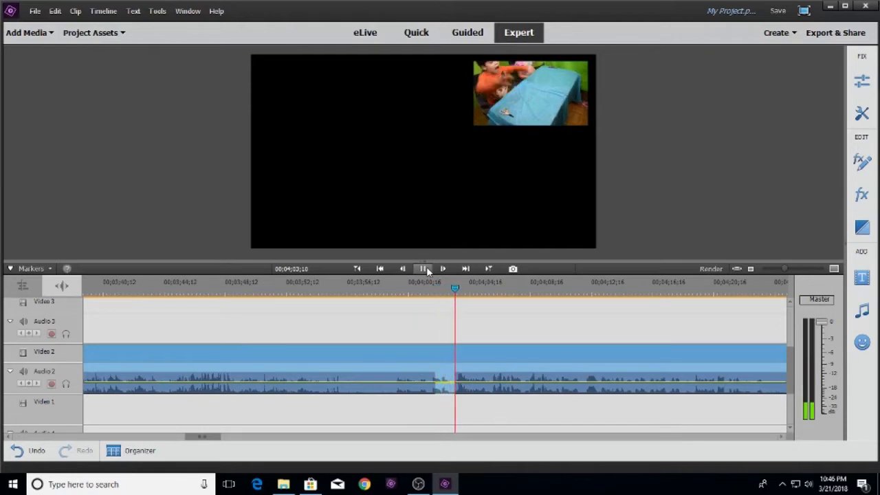
{"action": "left_click_drag", "start_coordinate": [456, 289], "coordinate": [444, 289]}
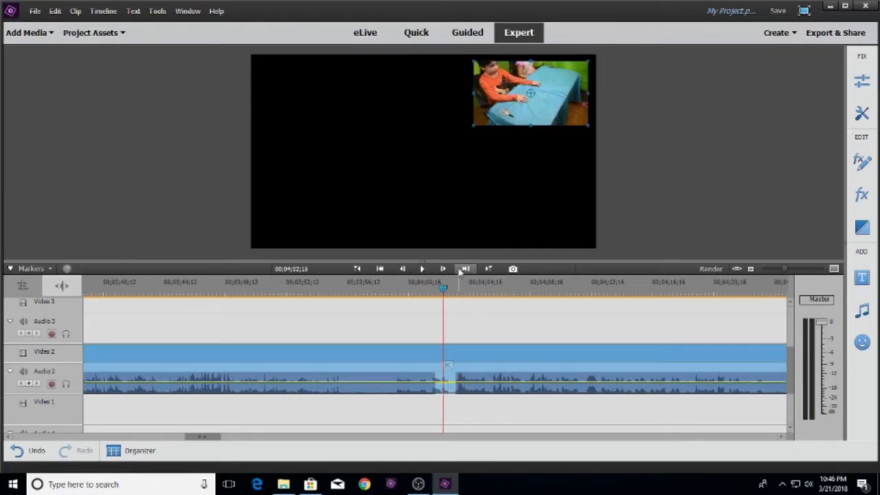
{"action": "left_click", "coordinate": [424, 269]}
{"action": "left_click", "coordinate": [426, 268]}
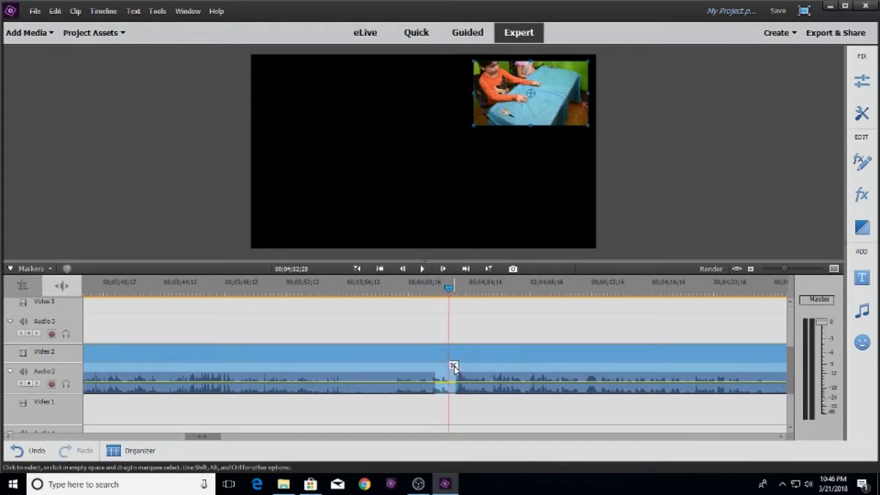
{"action": "left_click", "coordinate": [447, 371]}
{"action": "right_click", "coordinate": [417, 378]}
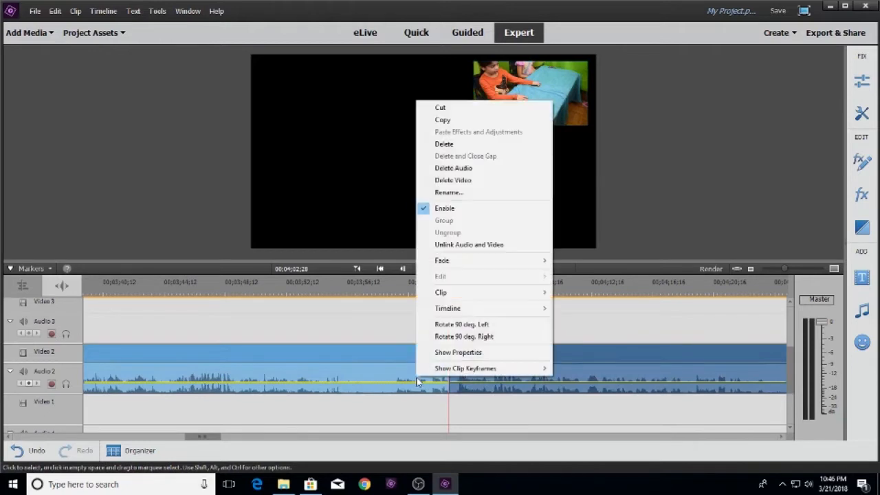
{"action": "left_click", "coordinate": [456, 145]}
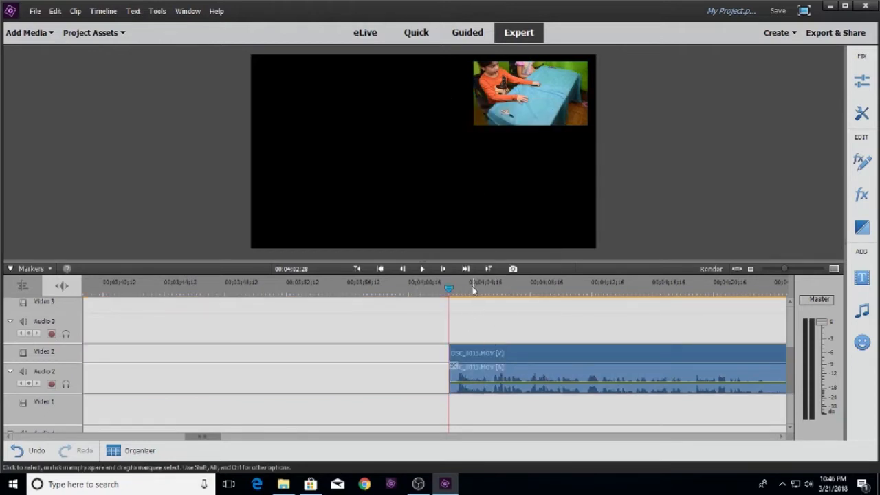
{"action": "left_click", "coordinate": [423, 270]}
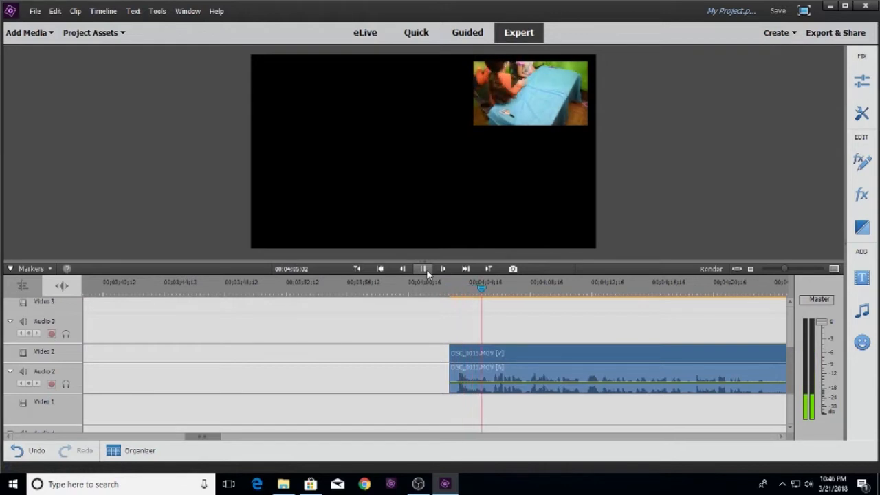
{"action": "left_click", "coordinate": [423, 269]}
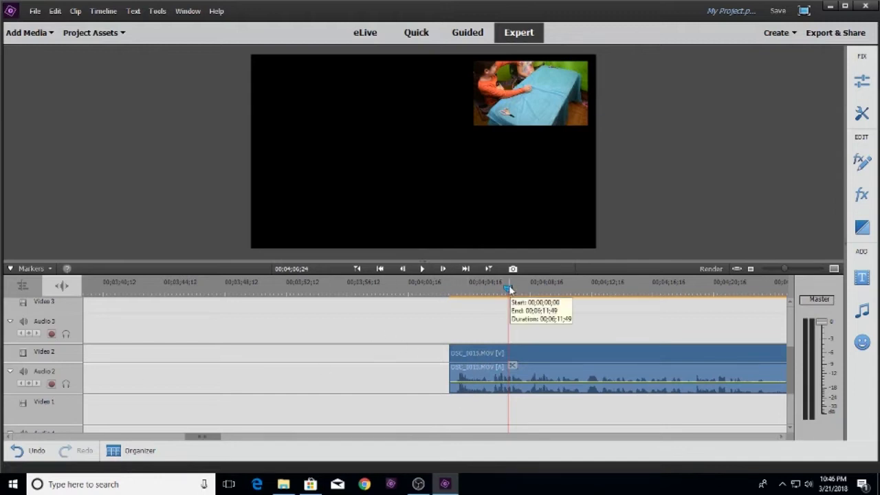
Move the remaining DSC_0015.MOV clip earlier on the Video 2 and Audio 2 tracks, closer to the Video 1 clip
{"action": "left_click_drag", "start_coordinate": [510, 290], "coordinate": [136, 327]}
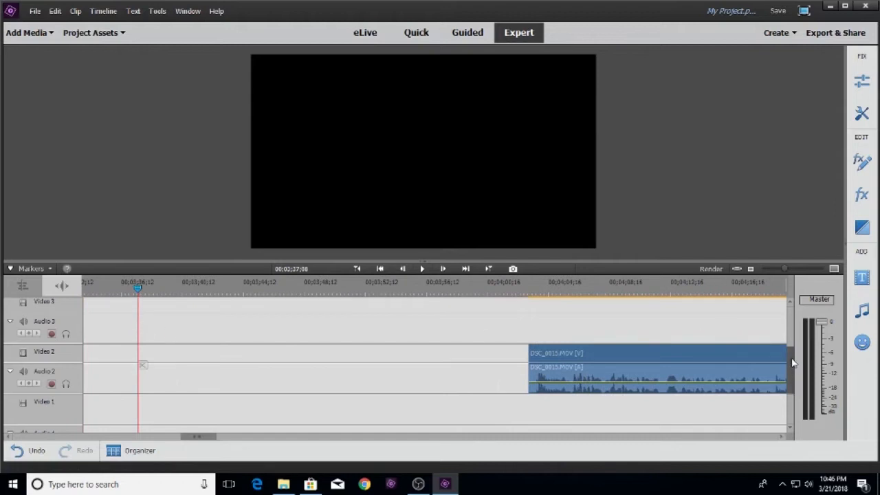
{"action": "left_click_drag", "start_coordinate": [782, 270], "coordinate": [775, 269]}
{"action": "left_click_drag", "start_coordinate": [555, 366], "coordinate": [413, 367]}
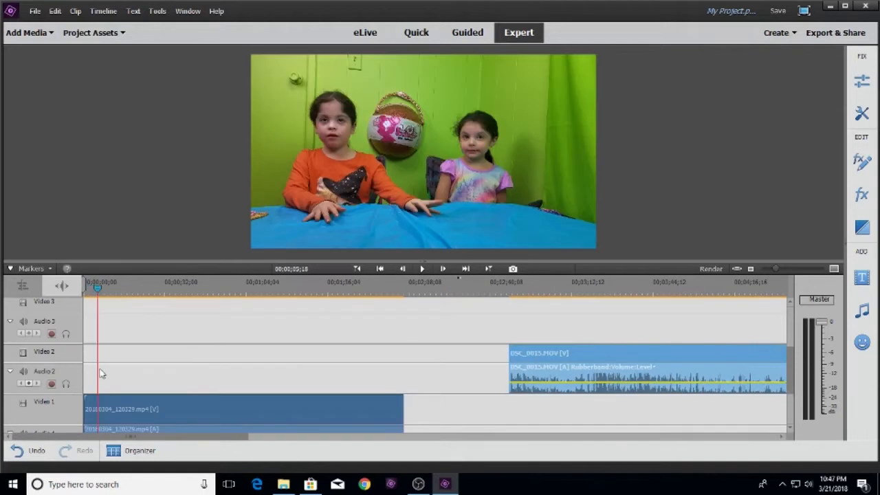
Split 20180304_120329.mp4 at 00;00;01;29, then delete the portion before the cut and close the gap
{"action": "left_click_drag", "start_coordinate": [102, 373], "coordinate": [89, 373]}
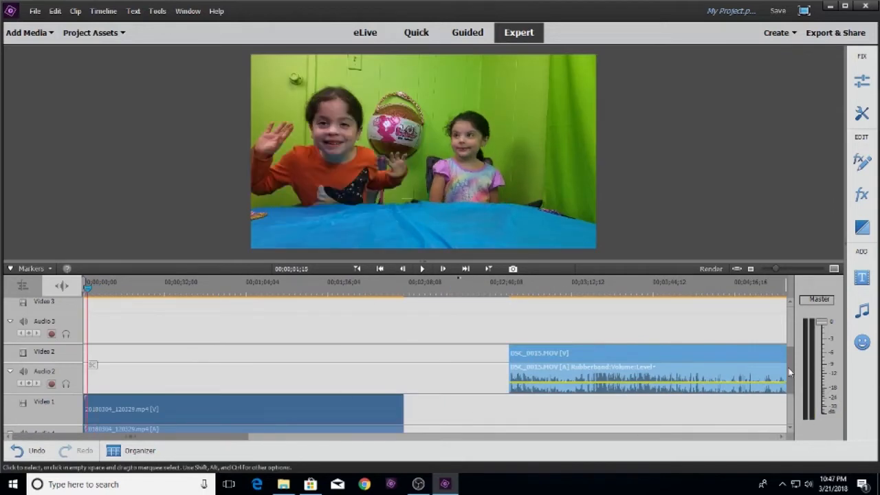
{"action": "scroll", "coordinate": [791, 386], "scroll_direction": "down", "scroll_amount": 2}
{"action": "scroll", "coordinate": [795, 386], "scroll_direction": "down", "scroll_amount": 1}
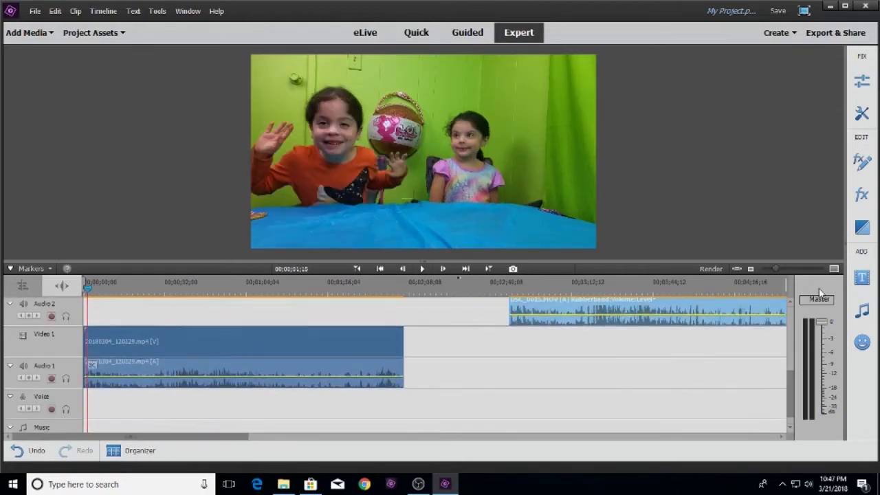
{"action": "left_click_drag", "start_coordinate": [773, 273], "coordinate": [801, 272]}
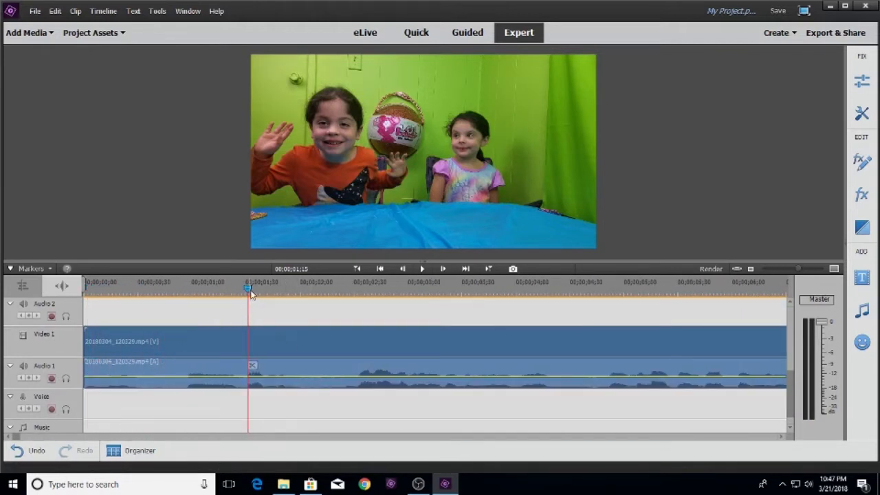
{"action": "left_click_drag", "start_coordinate": [247, 289], "coordinate": [294, 371]}
{"action": "key", "text": "ctrl+k"}
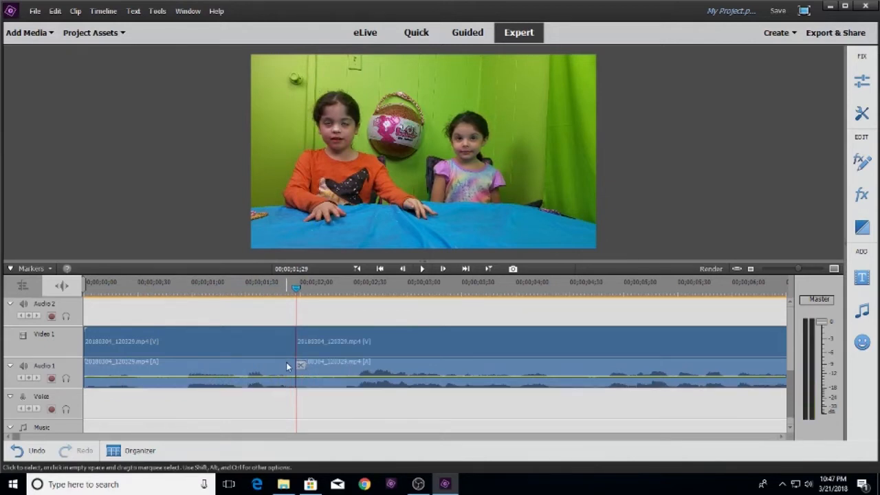
{"action": "left_click", "coordinate": [275, 364]}
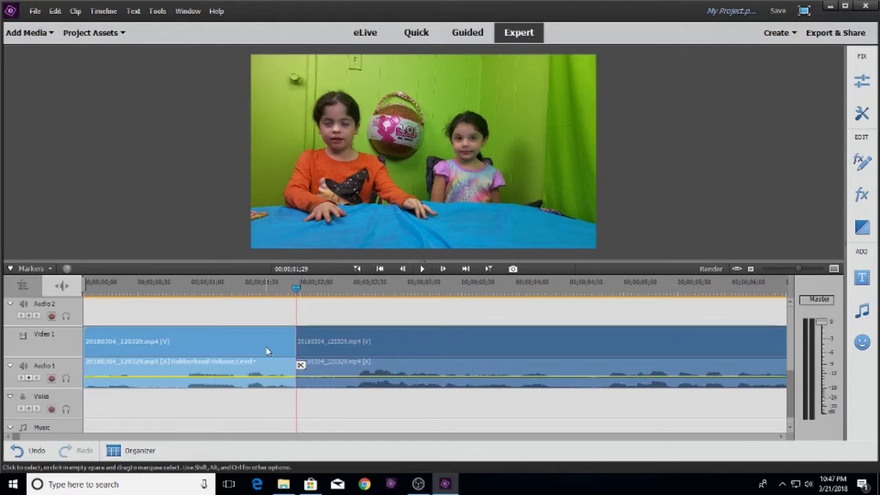
{"action": "right_click", "coordinate": [266, 346]}
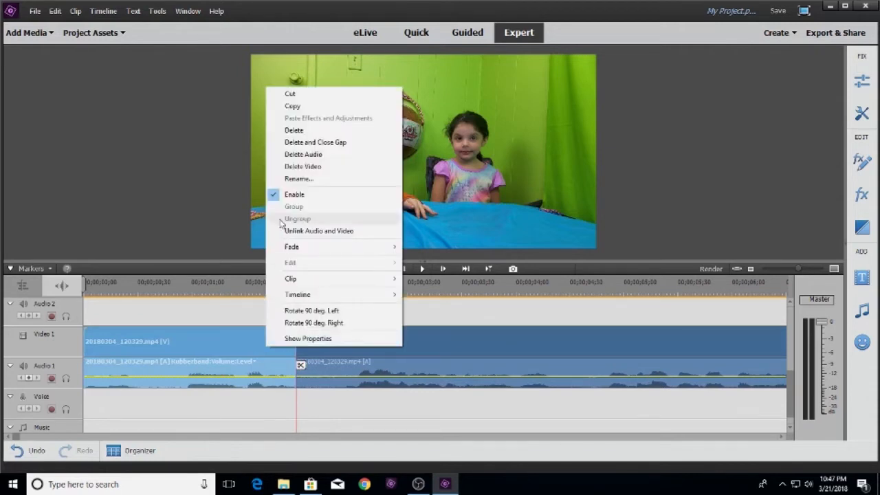
{"action": "left_click", "coordinate": [323, 143]}
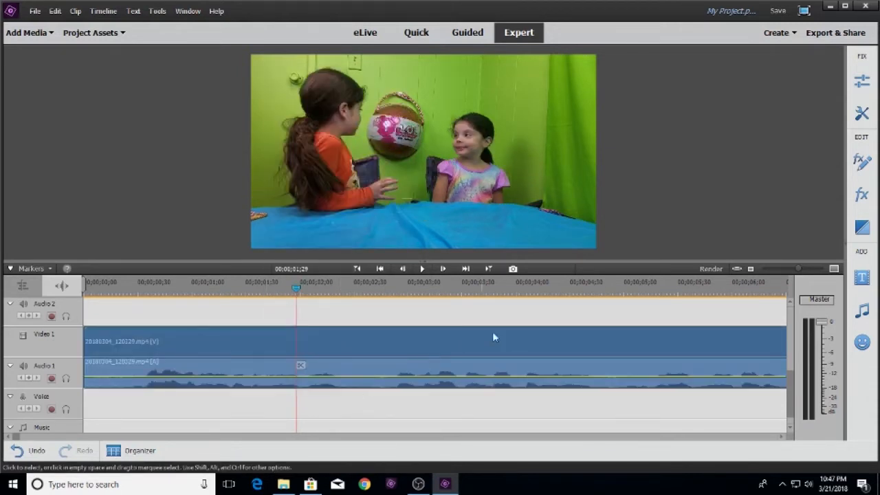
Move DSC_0015.MOV to the start of the timeline, aligned with the beginning of the Video 1 clip
{"action": "left_click_drag", "start_coordinate": [643, 322], "coordinate": [162, 351]}
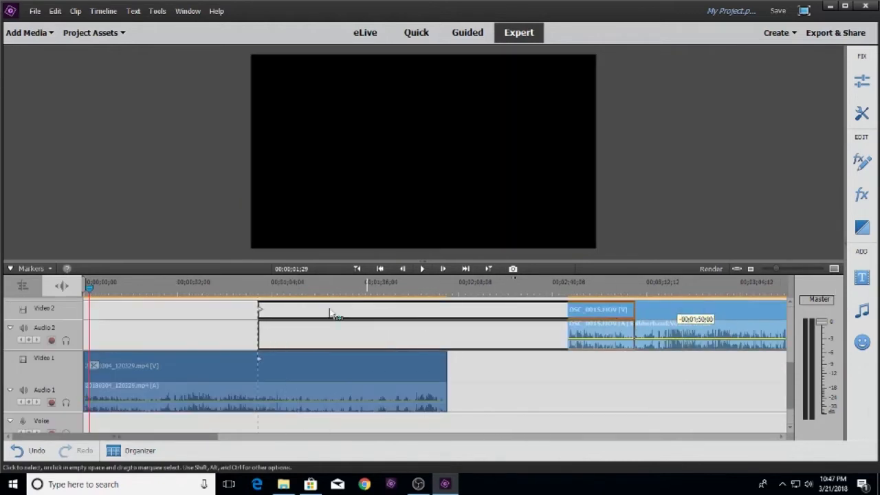
{"action": "left_click_drag", "start_coordinate": [100, 346], "coordinate": [96, 348]}
{"action": "left_click", "coordinate": [88, 292]}
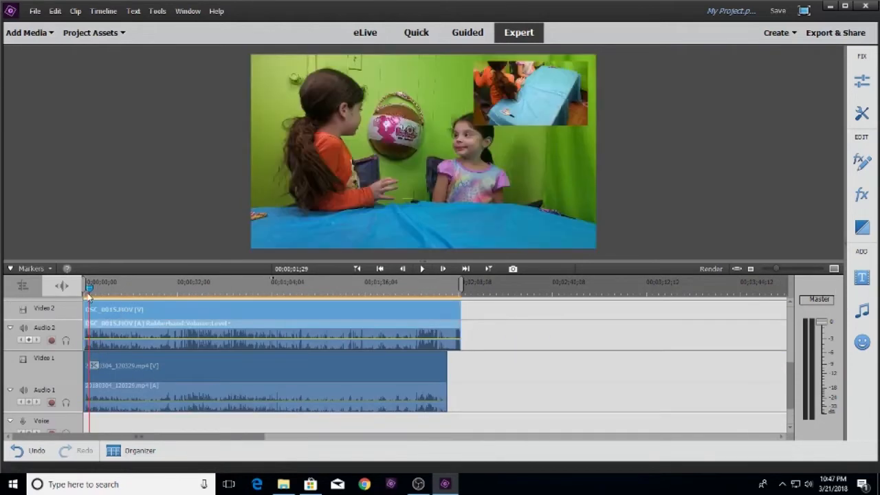
Play the two aligned clips from the start of the timeline to check their synchronization
{"action": "left_click_drag", "start_coordinate": [88, 292], "coordinate": [84, 292]}
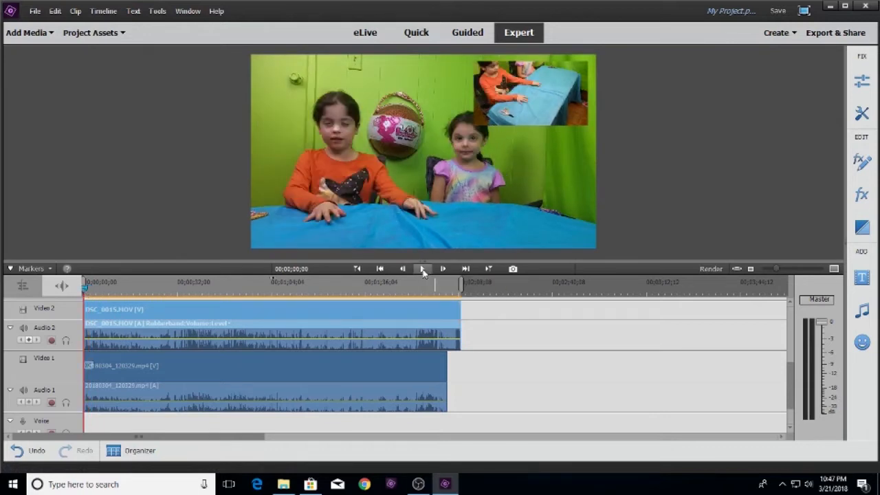
{"action": "left_click", "coordinate": [422, 269]}
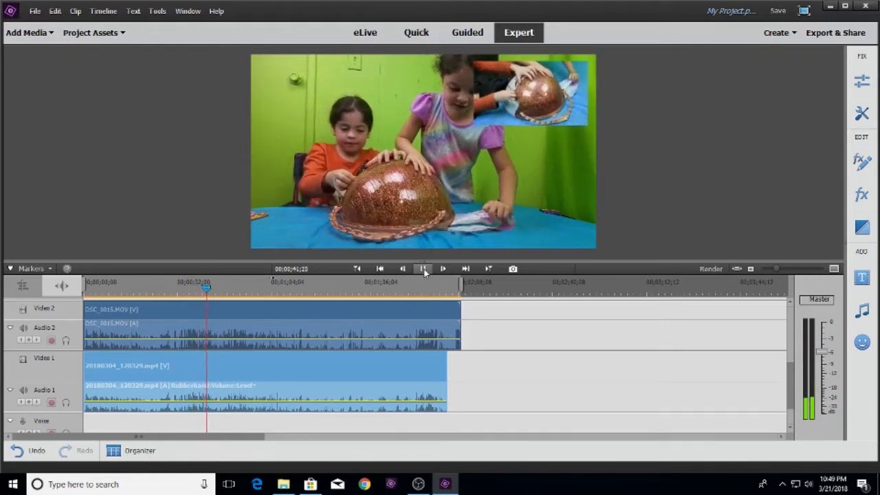
{"action": "left_click", "coordinate": [423, 269]}
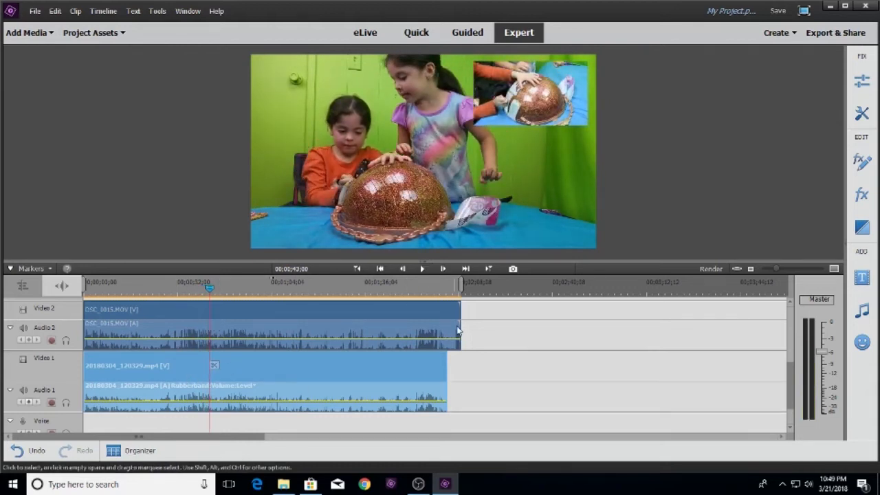
{"action": "left_click", "coordinate": [423, 269]}
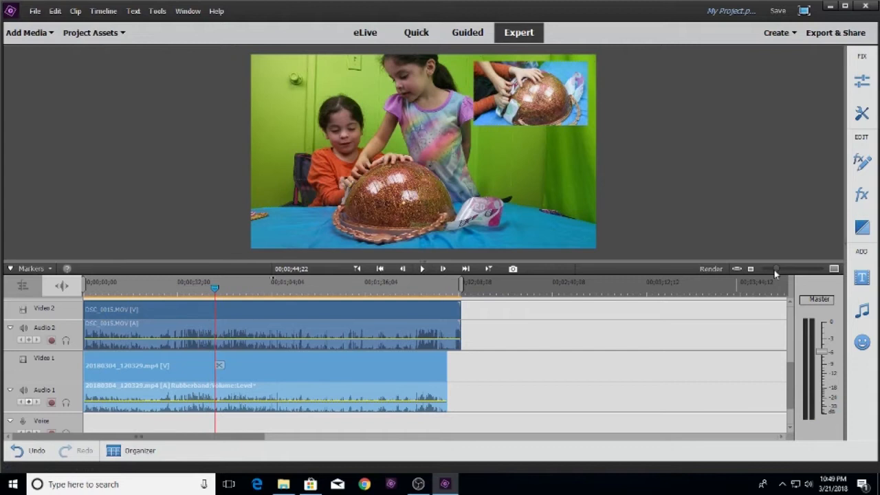
Split both 20180304_120329.mp4 and DSC_0015.MOV at 00;00;44;06 on the timeline
{"action": "left_click_drag", "start_coordinate": [776, 269], "coordinate": [783, 269]}
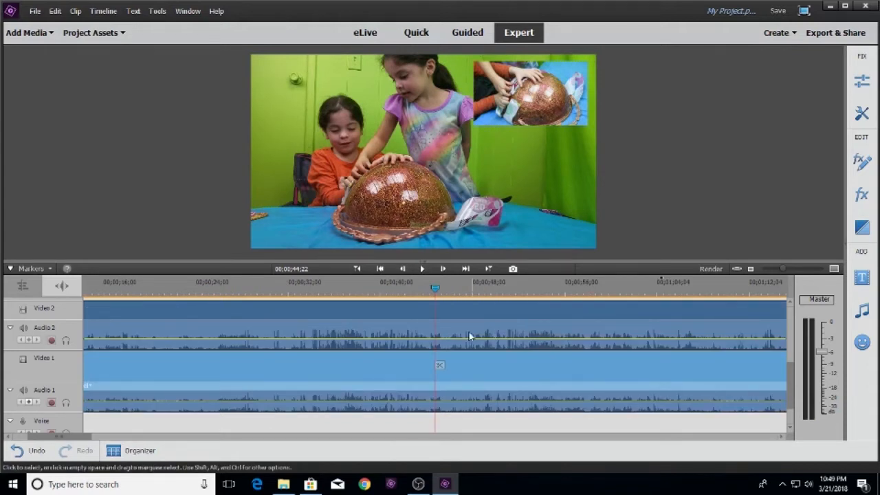
{"action": "left_click", "coordinate": [428, 293]}
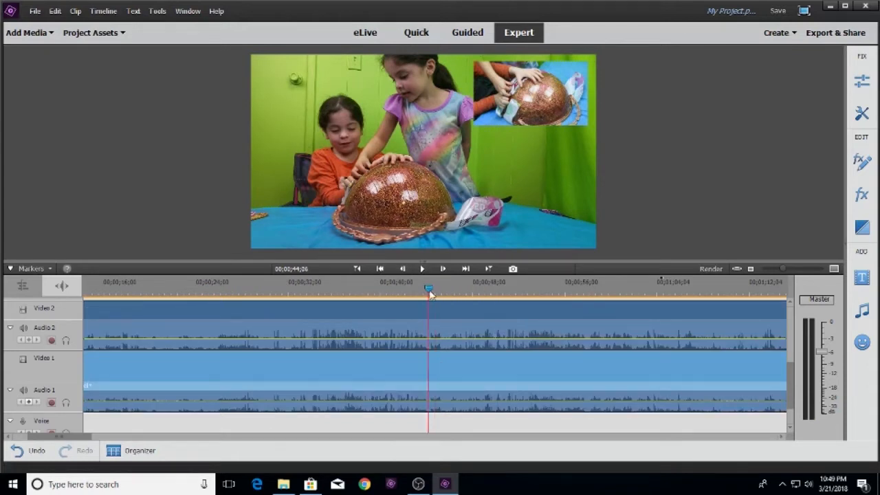
{"action": "left_click", "coordinate": [434, 366]}
{"action": "left_click", "coordinate": [445, 321]}
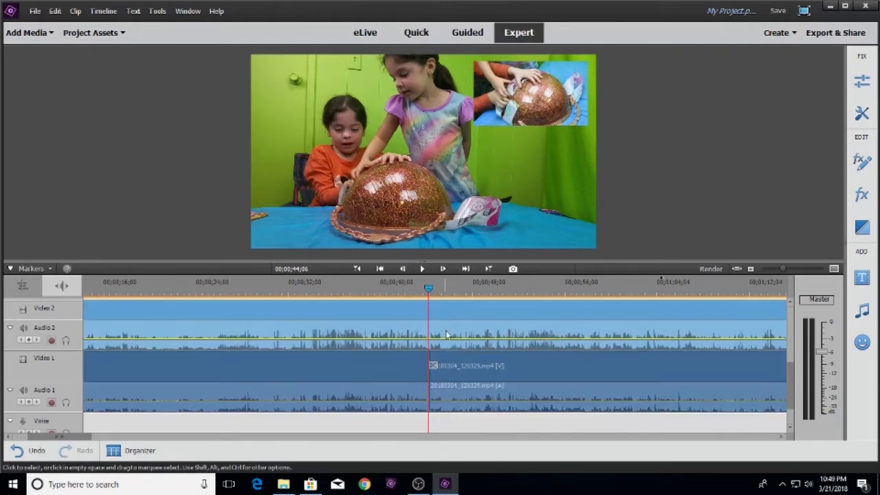
{"action": "left_click", "coordinate": [433, 366]}
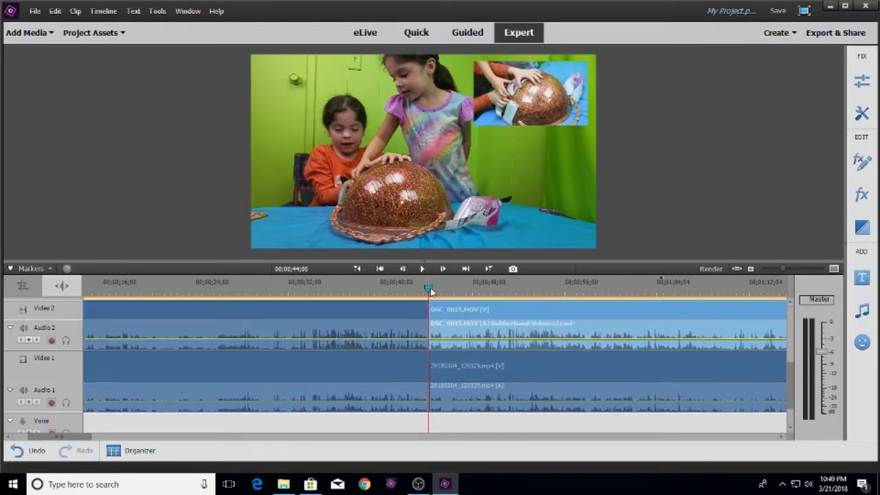
Split the DSC_0015.MOV and 20180304_120329.mp4 clips again at 00;00;52;17
{"action": "left_click_drag", "start_coordinate": [427, 286], "coordinate": [528, 318]}
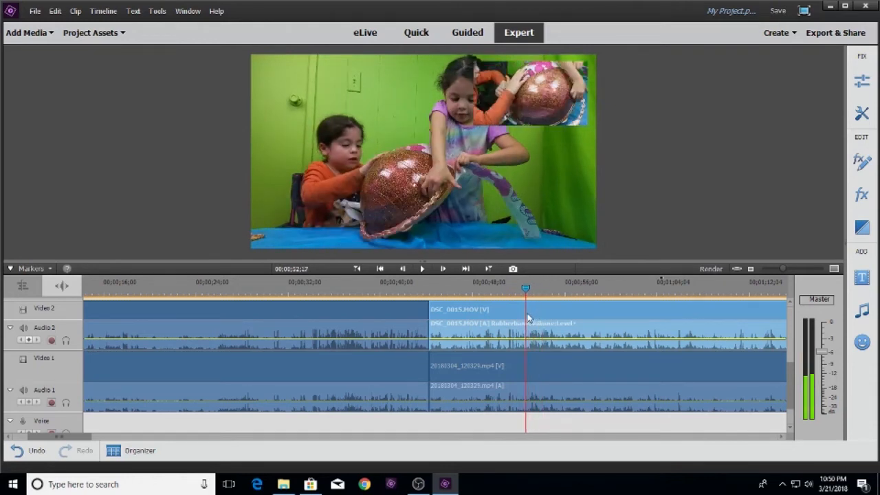
{"action": "left_click", "coordinate": [531, 366]}
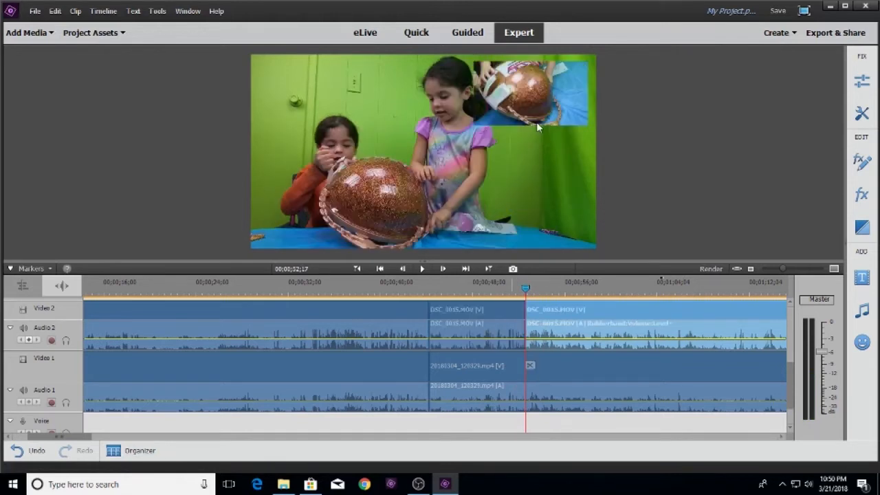
{"action": "left_click", "coordinate": [509, 394]}
{"action": "left_click", "coordinate": [530, 366]}
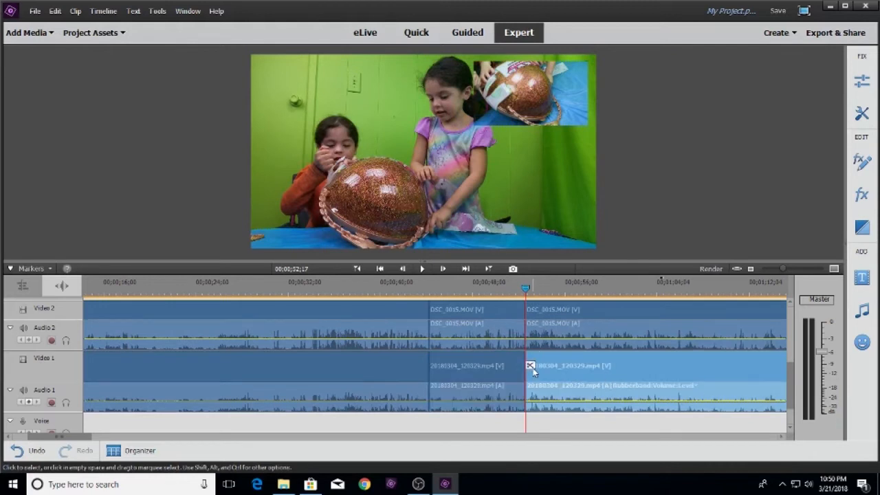
Unlink audio and video for the middle segments of DSC_0015.MOV and 20180304_120329.mp4 between the two cuts
{"action": "left_click", "coordinate": [474, 337]}
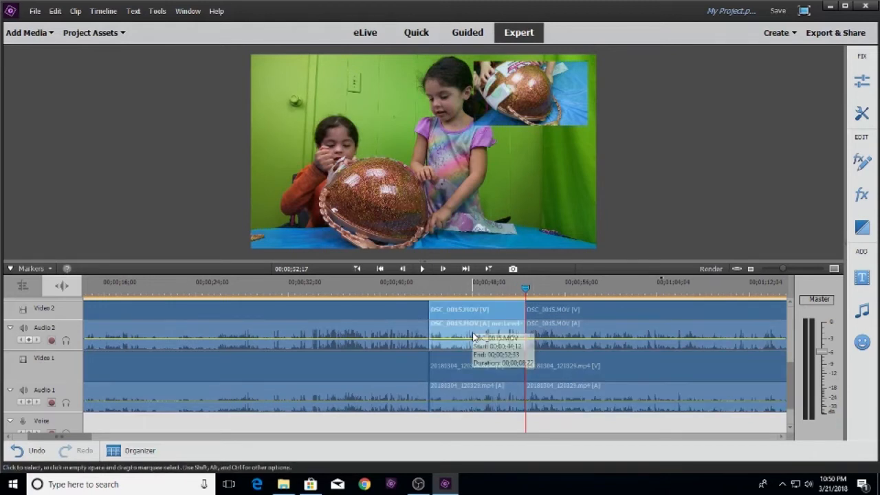
{"action": "right_click", "coordinate": [469, 339]}
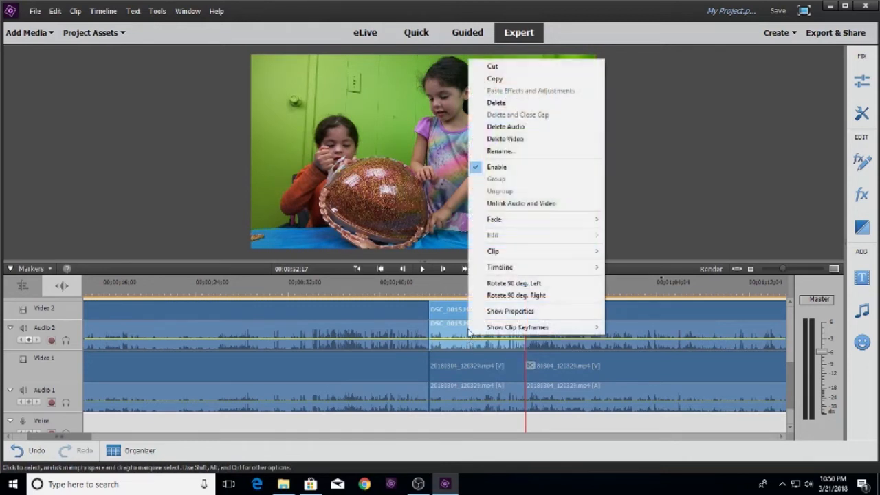
{"action": "left_click", "coordinate": [524, 204]}
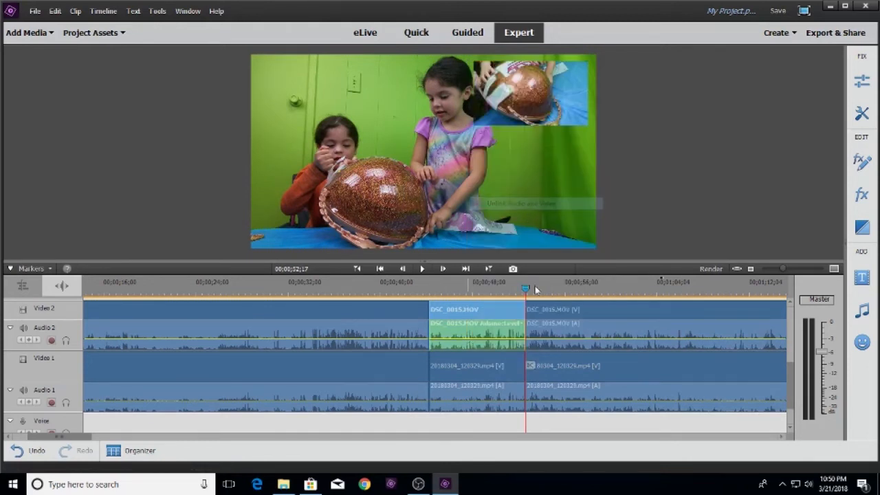
{"action": "left_click", "coordinate": [463, 396]}
{"action": "right_click", "coordinate": [463, 395]}
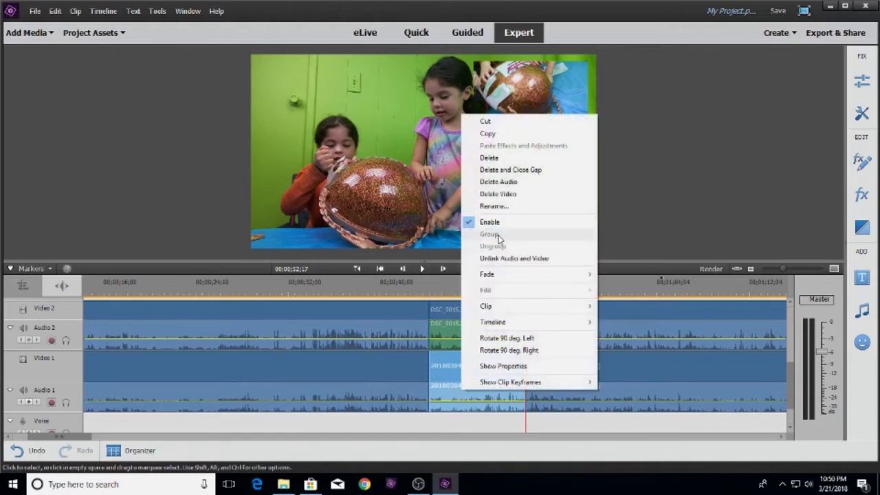
{"action": "left_click", "coordinate": [510, 259]}
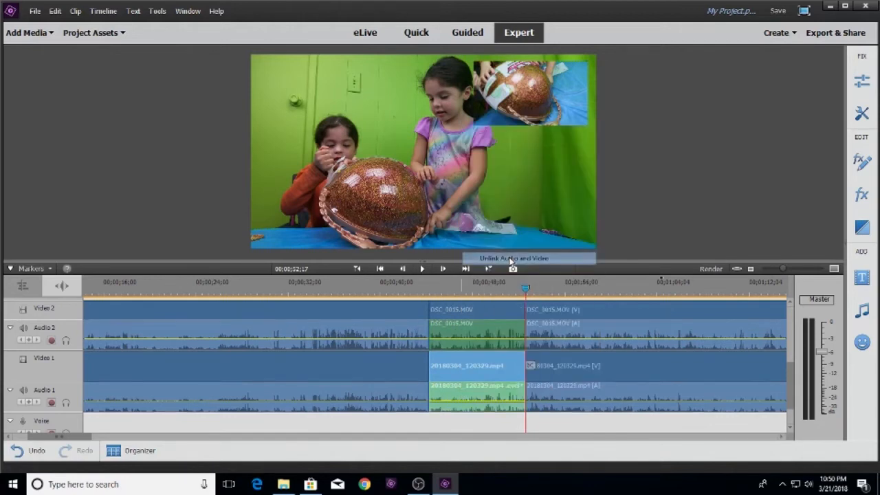
Delete the middle segment's video from Video 1 and its audio from Audio 2, leaving the gaps open
{"action": "left_click", "coordinate": [471, 364]}
{"action": "right_click", "coordinate": [472, 364]}
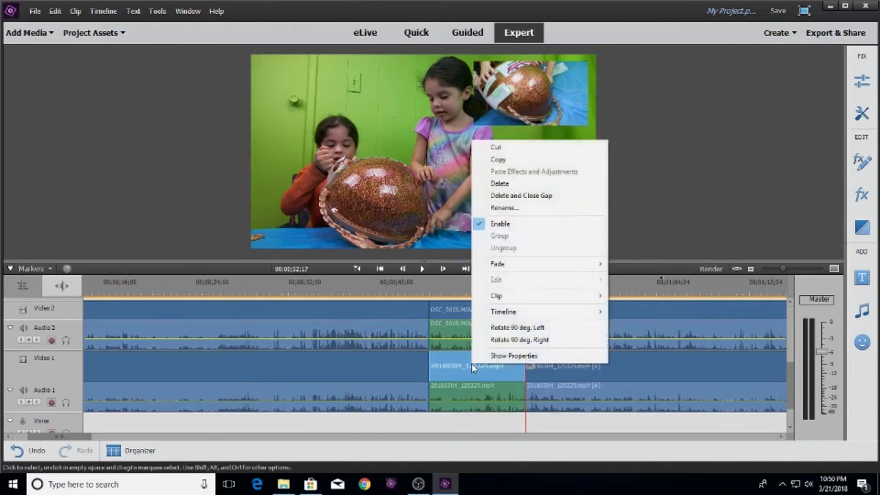
{"action": "left_click", "coordinate": [512, 186]}
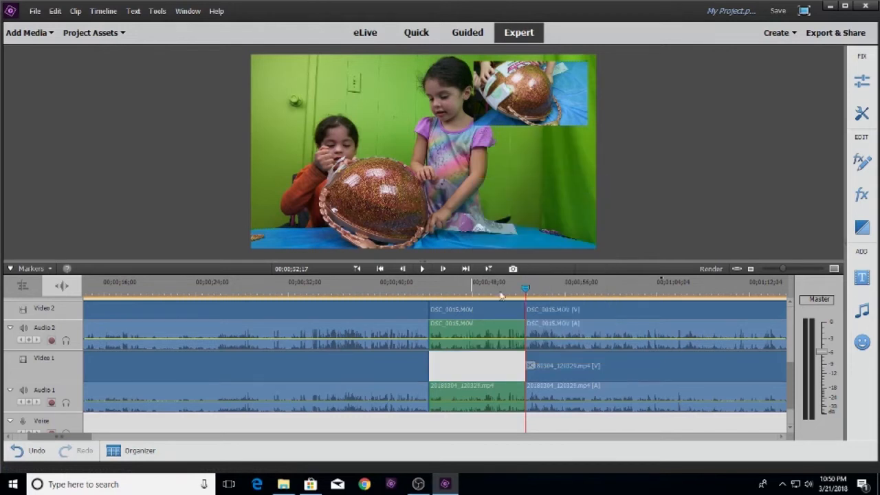
{"action": "right_click", "coordinate": [479, 334]}
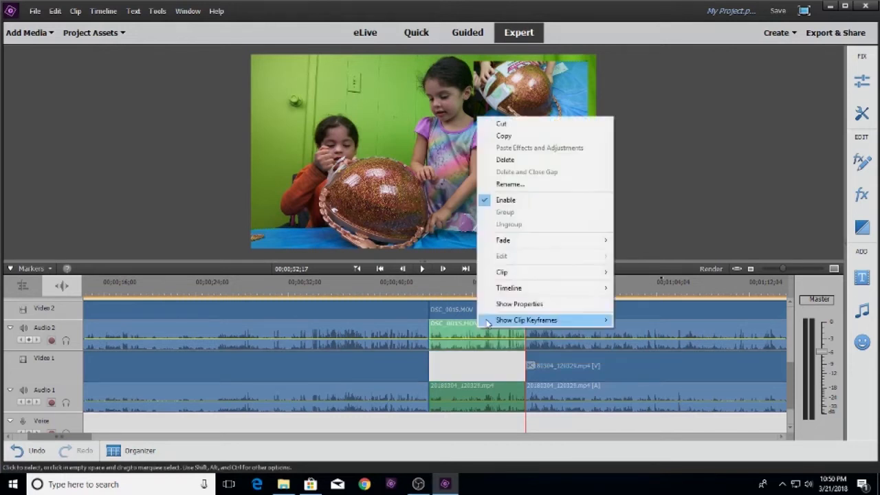
{"action": "left_click", "coordinate": [520, 162]}
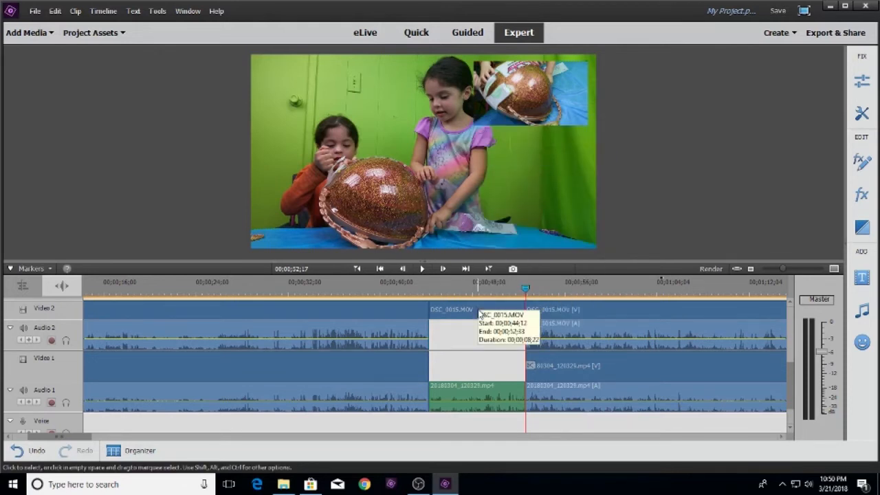
Move the middle DSC_0015.MOV video segment into the gap on Video 1 and enlarge it to fill the frame
{"action": "left_click", "coordinate": [479, 314]}
{"action": "left_click_drag", "start_coordinate": [480, 313], "coordinate": [488, 365]}
{"action": "left_click_drag", "start_coordinate": [409, 204], "coordinate": [235, 157]}
{"action": "left_click_drag", "start_coordinate": [526, 165], "coordinate": [526, 158]}
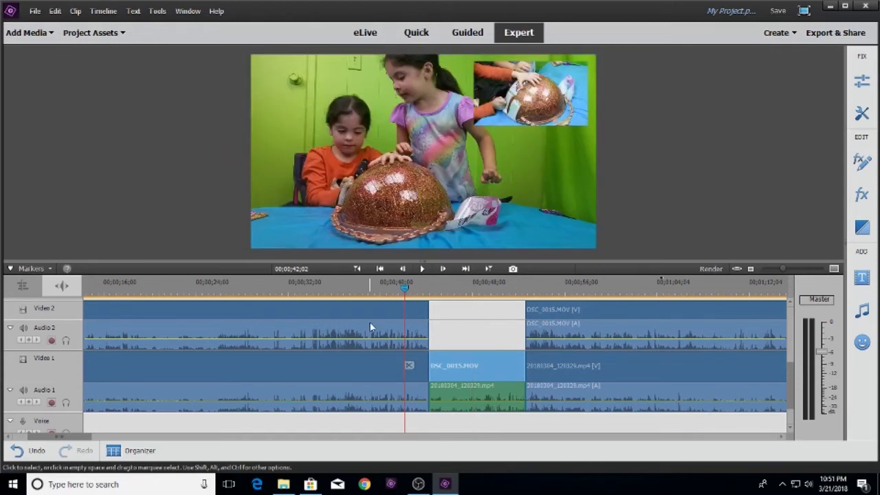
Delete the first DSC_0015.MOV segment, before the 00;00;44;06 cut, from Video 2 and Audio 2
{"action": "left_click", "coordinate": [370, 323]}
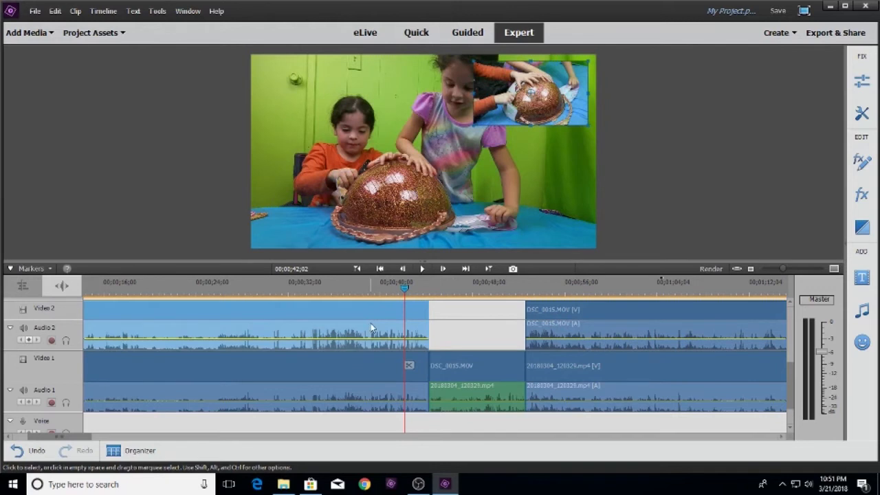
{"action": "right_click", "coordinate": [370, 323]}
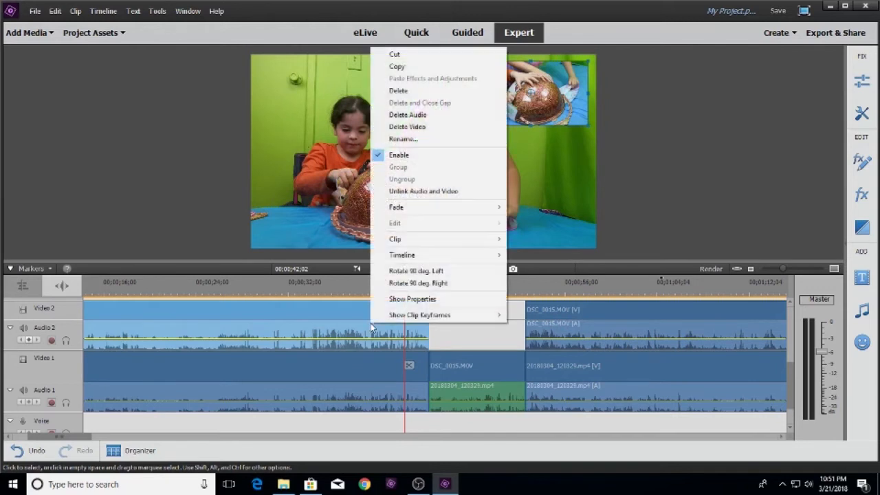
{"action": "left_click", "coordinate": [405, 90]}
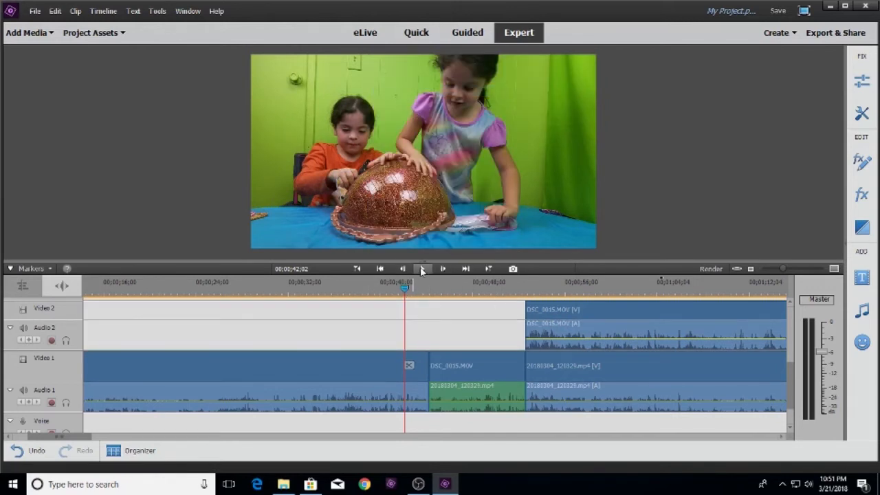
Play the timeline from 00;00;42;02 across the cut to check the switch to the full-frame close-up
{"action": "left_click", "coordinate": [423, 269]}
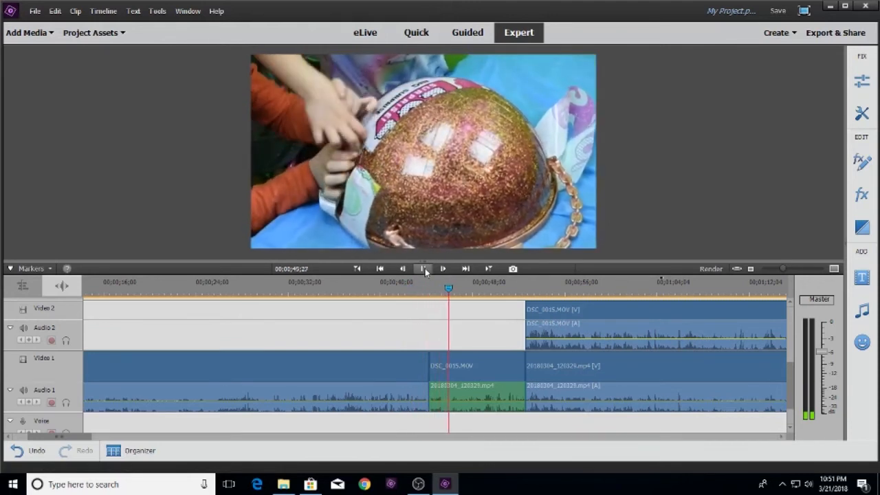
{"action": "left_click", "coordinate": [425, 268]}
{"action": "left_click", "coordinate": [456, 354]}
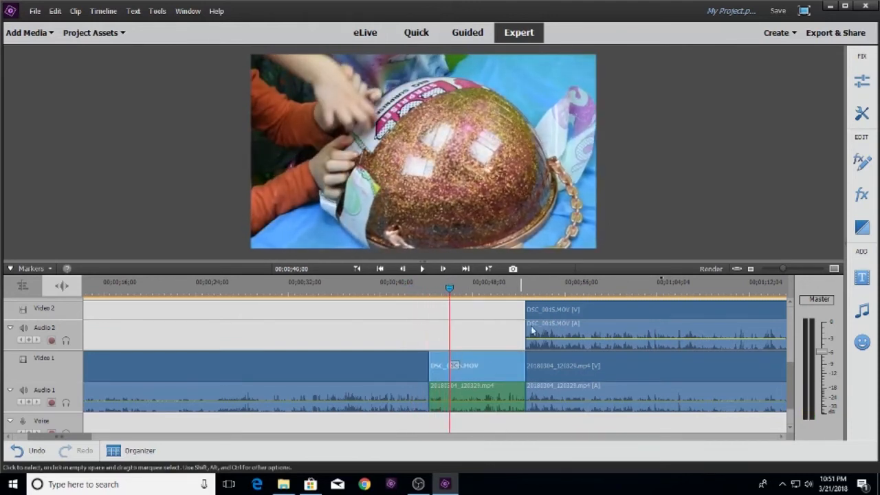
Play the later footage to find the next cut point, then split both clips at 00;01;55;16
{"action": "left_click_drag", "start_coordinate": [450, 288], "coordinate": [742, 337]}
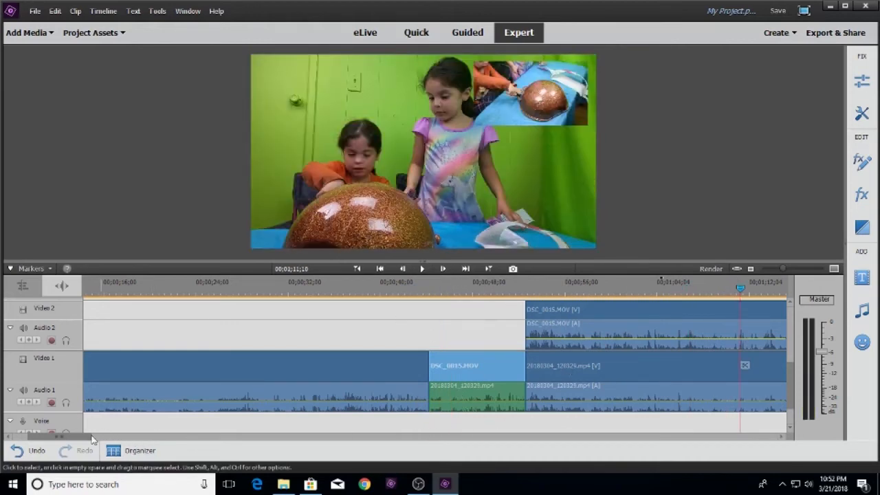
{"action": "left_click", "coordinate": [424, 268]}
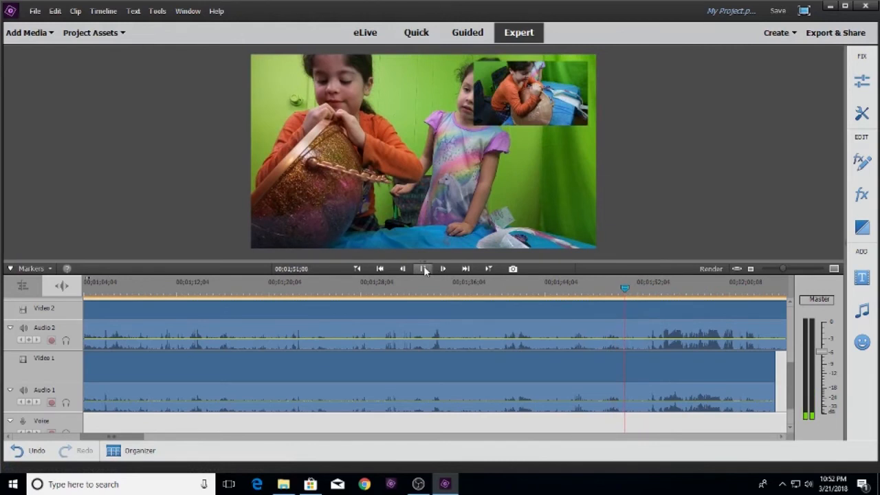
{"action": "left_click", "coordinate": [424, 268]}
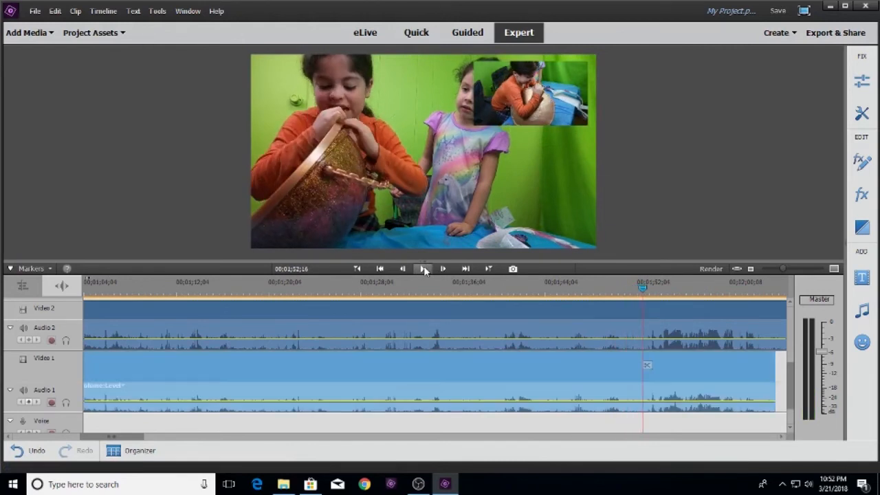
{"action": "left_click", "coordinate": [422, 269]}
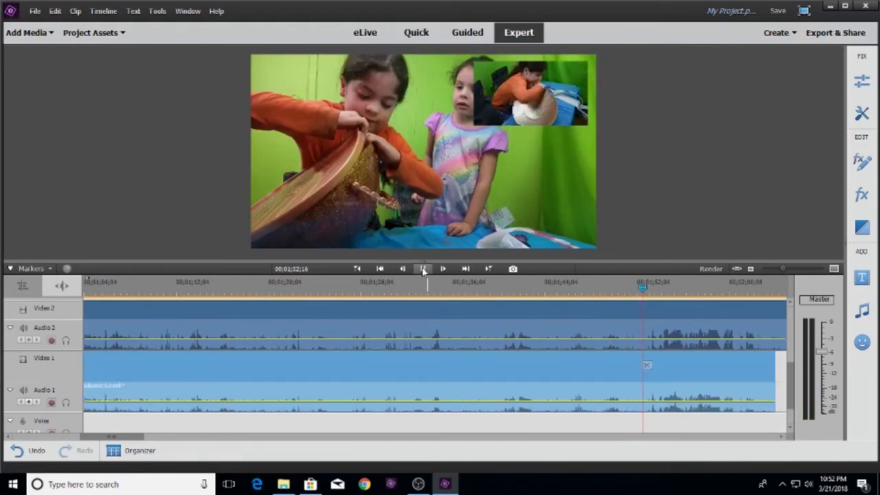
{"action": "left_click", "coordinate": [431, 273]}
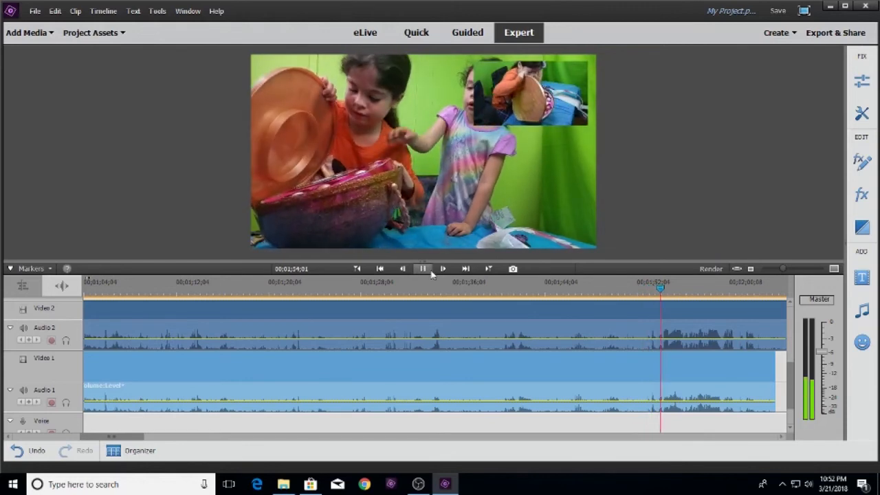
{"action": "left_click", "coordinate": [430, 272]}
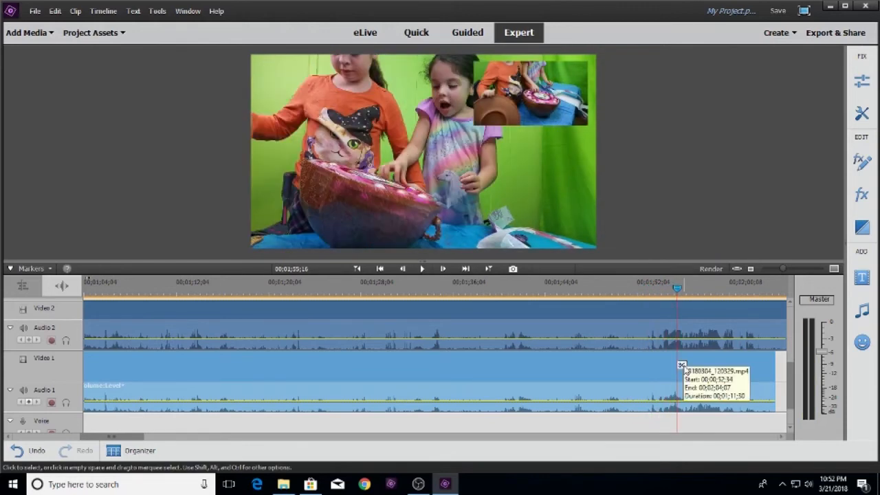
{"action": "left_click", "coordinate": [682, 366]}
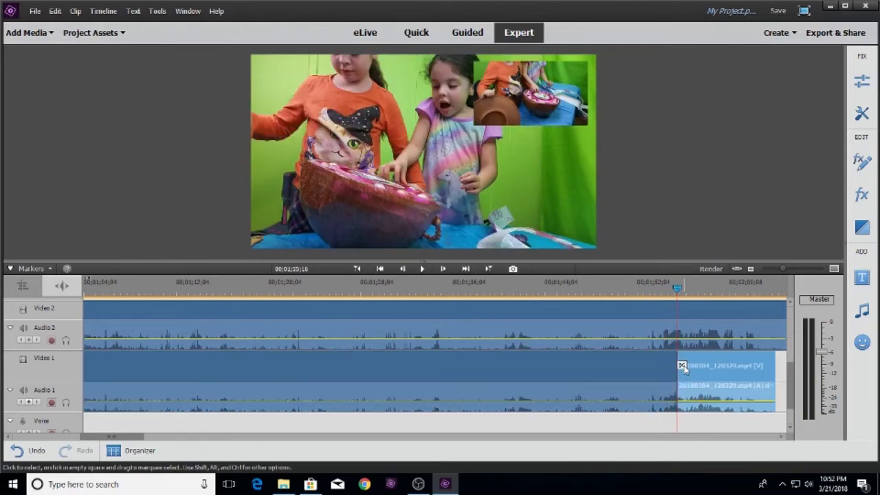
{"action": "left_click", "coordinate": [691, 318]}
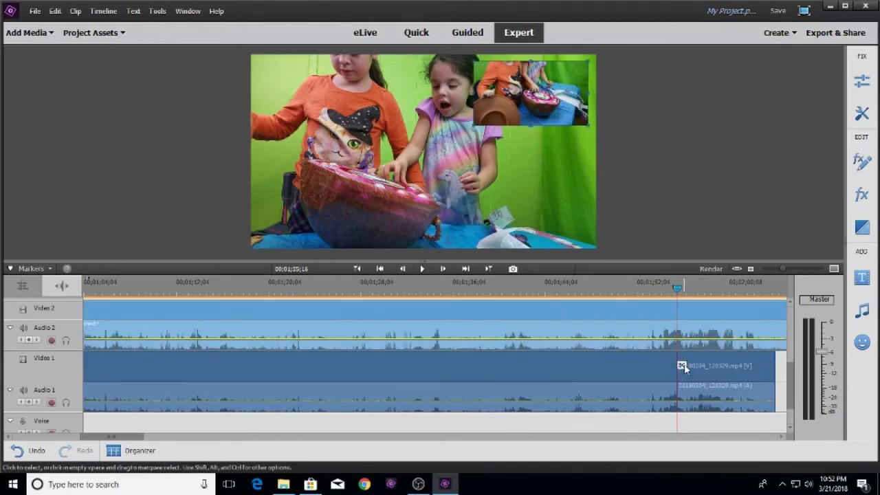
{"action": "key", "text": "ctrl+k"}
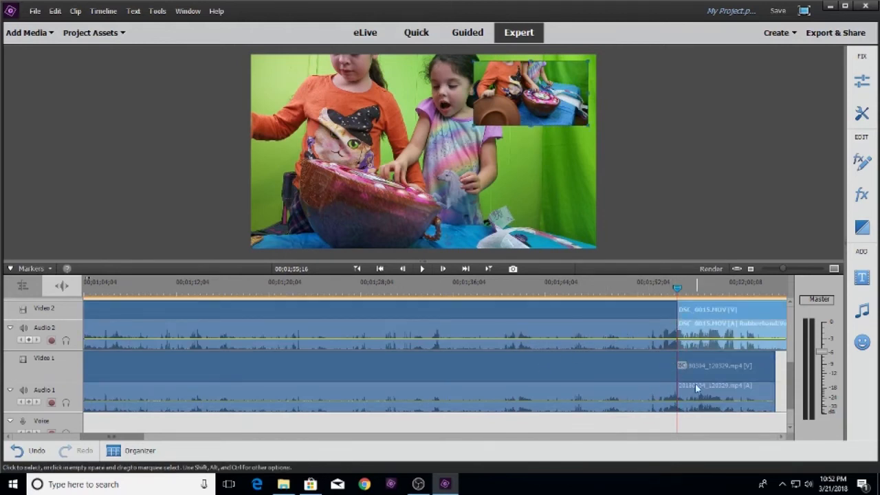
Delete the DSC_0015.MOV segment before the 00;01;55;16 cut from Video 2 and Audio 2
{"action": "left_click", "coordinate": [611, 323]}
{"action": "right_click", "coordinate": [611, 323]}
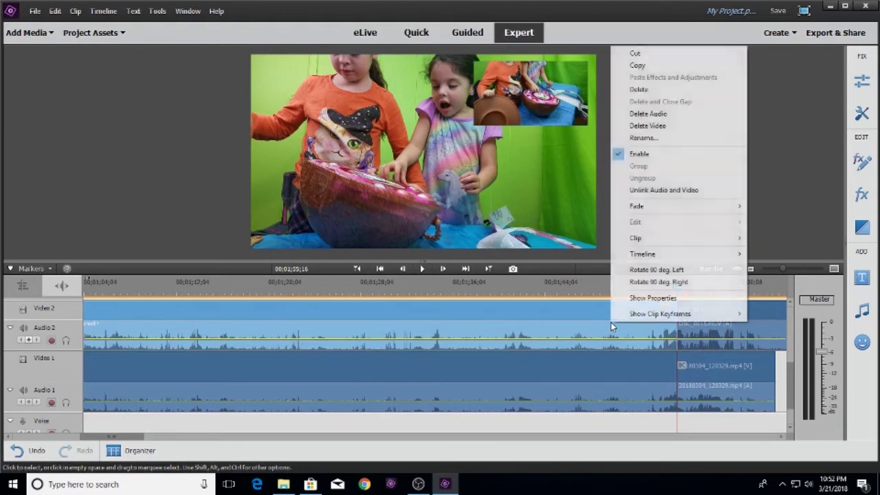
{"action": "left_click", "coordinate": [639, 90]}
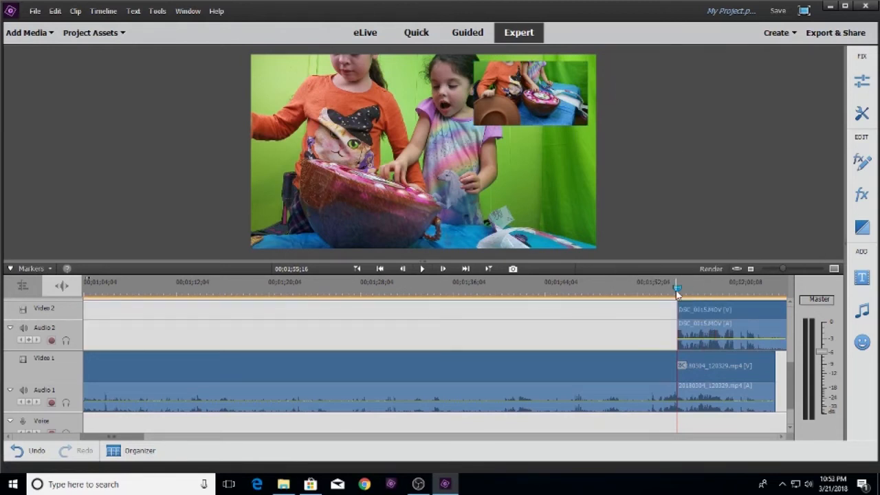
Unlink audio and video for both the DSC_0015.MOV and 20180304_120329.mp4 segments after the 00;01;55;16 cut
{"action": "right_click", "coordinate": [727, 326]}
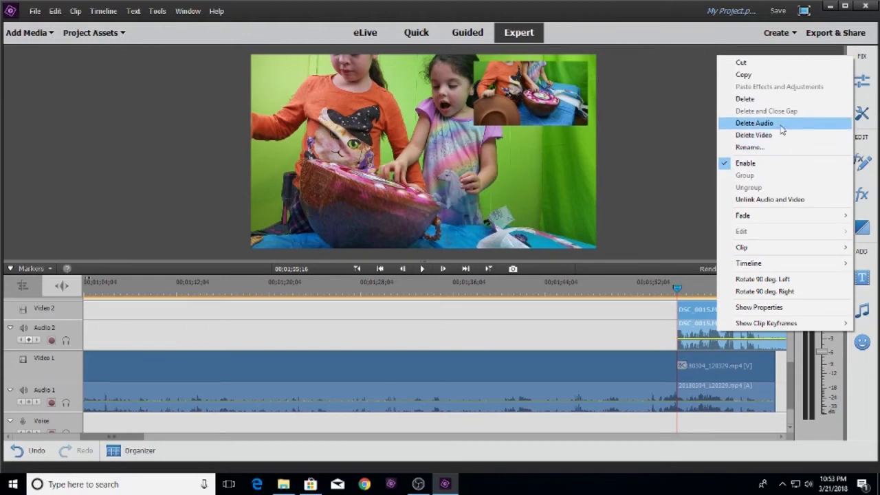
{"action": "left_click", "coordinate": [757, 200]}
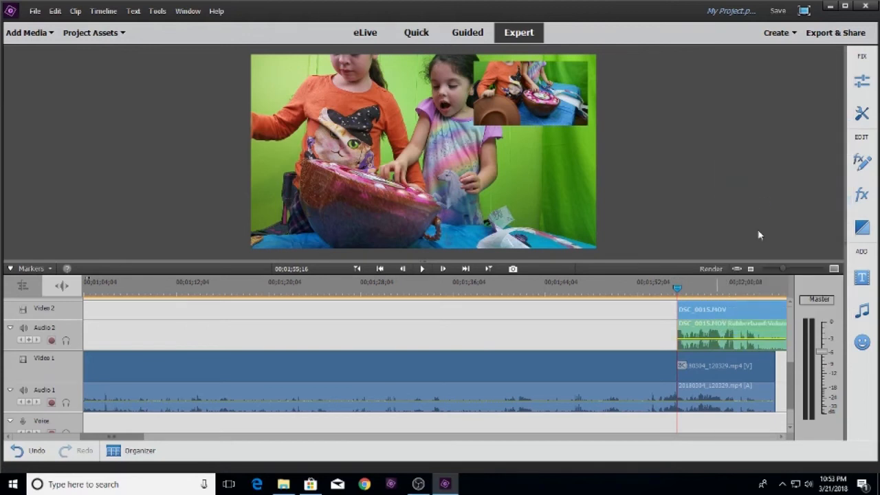
{"action": "right_click", "coordinate": [730, 397]}
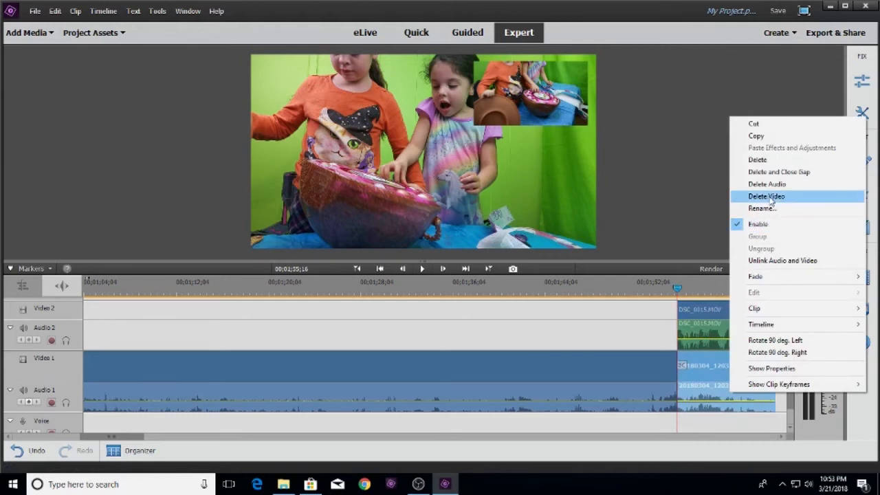
{"action": "left_click", "coordinate": [782, 262]}
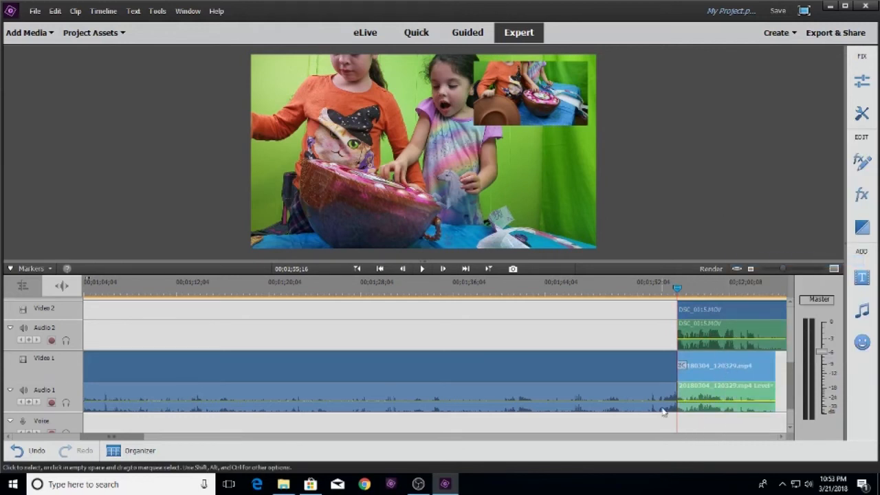
Delete the unlinked DSC_0015.MOV audio after the 00;01;55;16 cut from Audio 2
{"action": "left_click", "coordinate": [716, 336]}
{"action": "right_click", "coordinate": [716, 332]}
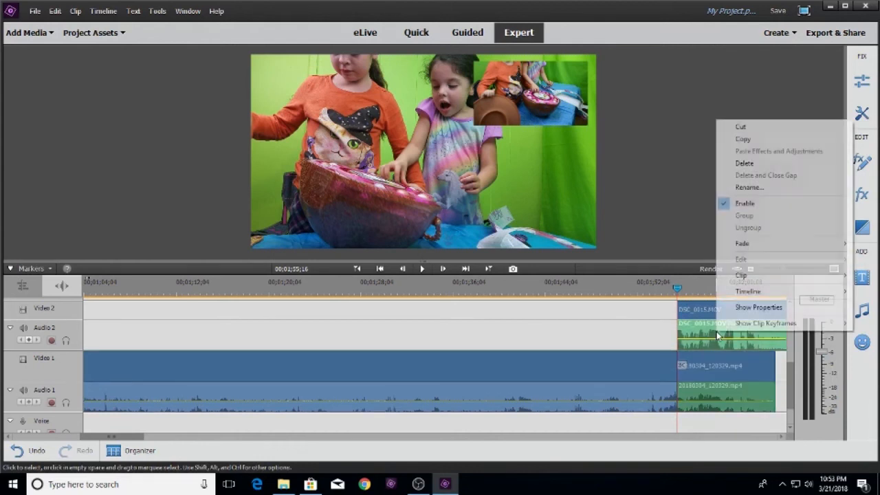
{"action": "left_click", "coordinate": [745, 164]}
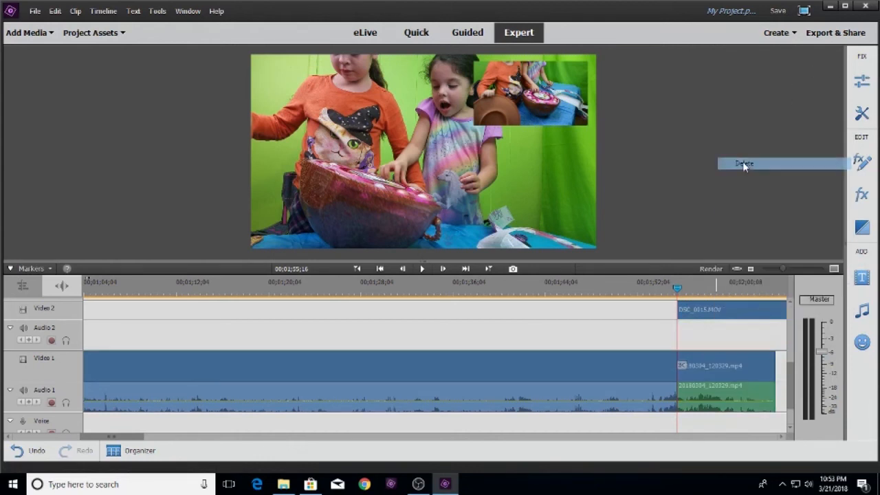
Replace the main camera's video after the 00;01;55;16 cut on Video 1 with the DSC_0015.MOV video, enlarged and positioned to fill the frame
{"action": "left_click", "coordinate": [728, 372]}
{"action": "right_click", "coordinate": [728, 372]}
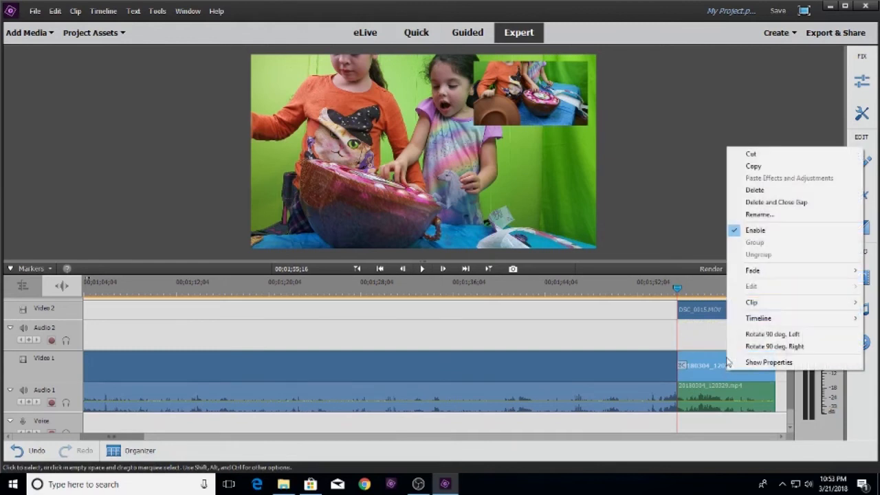
{"action": "left_click", "coordinate": [763, 196]}
{"action": "left_click_drag", "start_coordinate": [720, 311], "coordinate": [718, 361]}
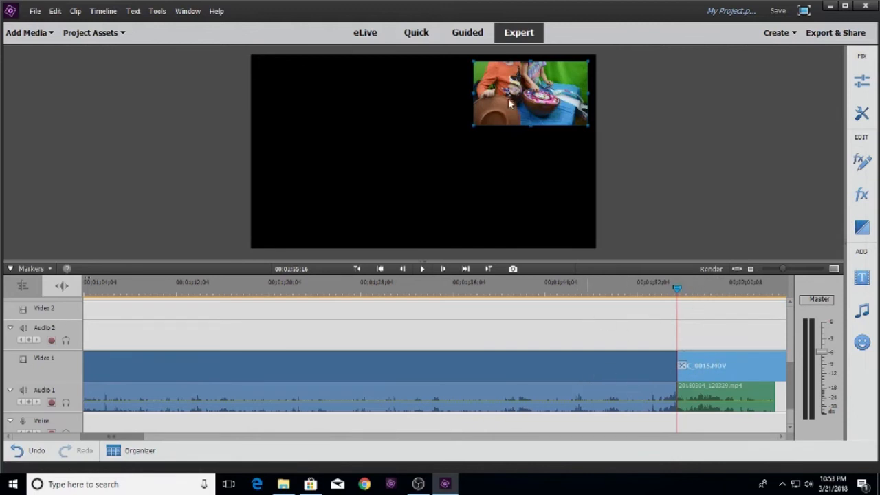
{"action": "left_click_drag", "start_coordinate": [509, 101], "coordinate": [197, 159]}
{"action": "left_click_drag", "start_coordinate": [375, 159], "coordinate": [365, 130]}
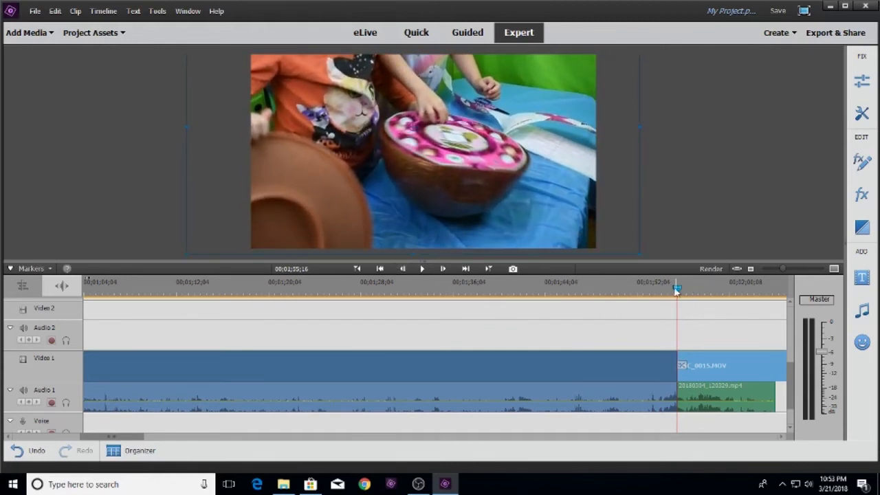
Play from 00;01;54;17 across the cut, then split the close-up video and the main camera's audio at 00;01;59;12
{"action": "left_click_drag", "start_coordinate": [678, 288], "coordinate": [666, 288]}
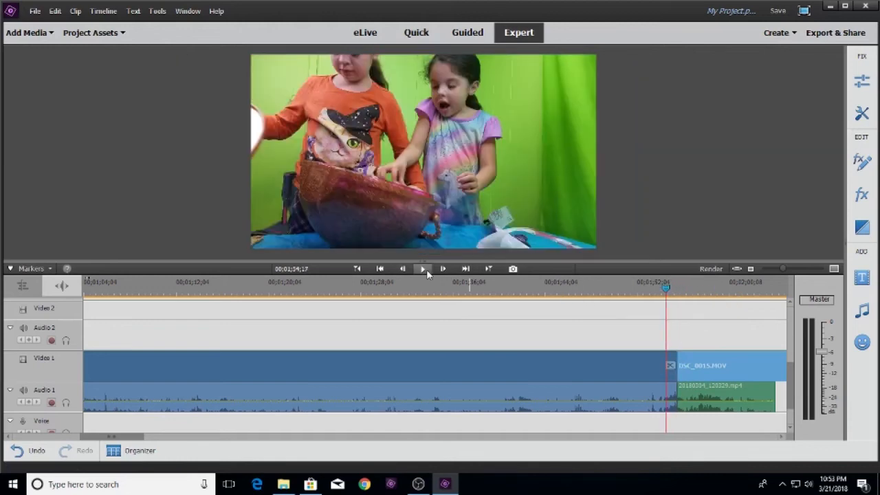
{"action": "left_click", "coordinate": [424, 270]}
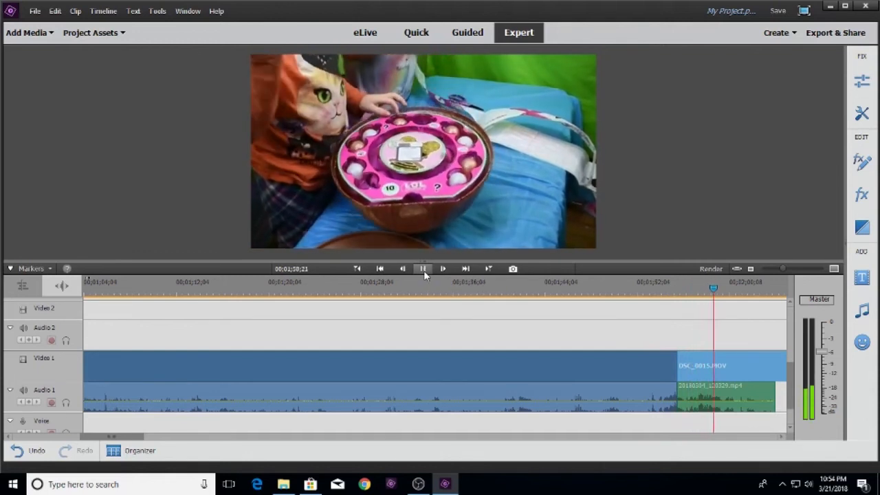
{"action": "left_click", "coordinate": [424, 270]}
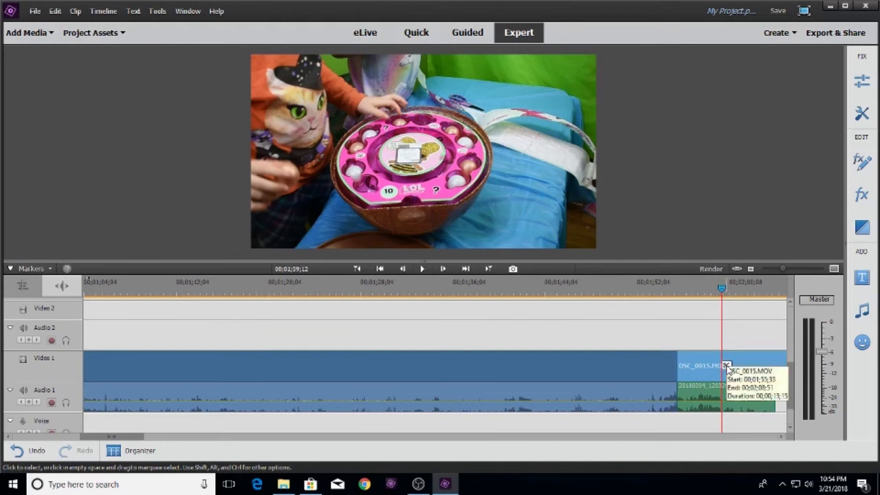
{"action": "left_click", "coordinate": [727, 365]}
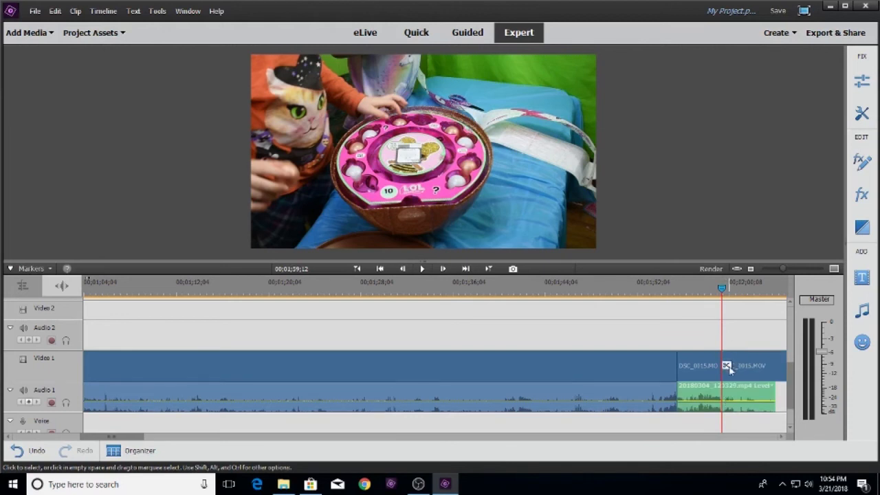
Delete the leftover main-camera audio and DSC_0015.MOV video after the 00;01;59;12 cut
{"action": "right_click", "coordinate": [736, 395]}
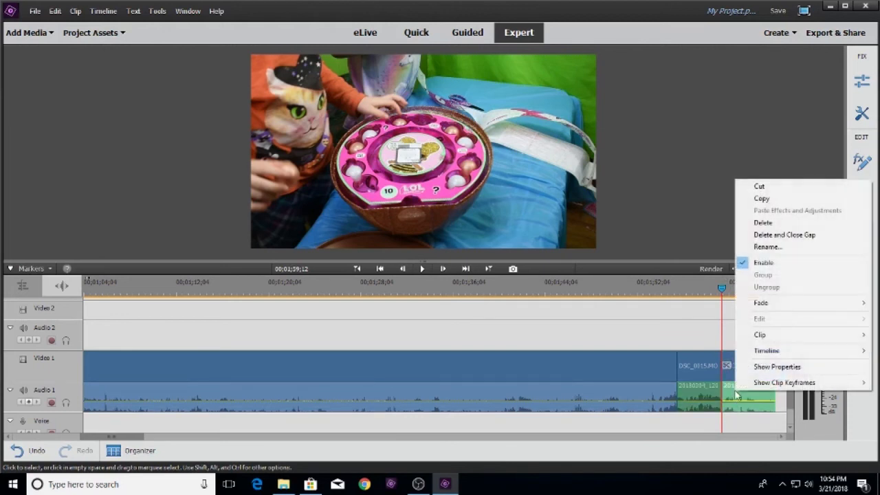
{"action": "left_click", "coordinate": [763, 222]}
{"action": "left_click", "coordinate": [756, 358]}
{"action": "right_click", "coordinate": [756, 359]}
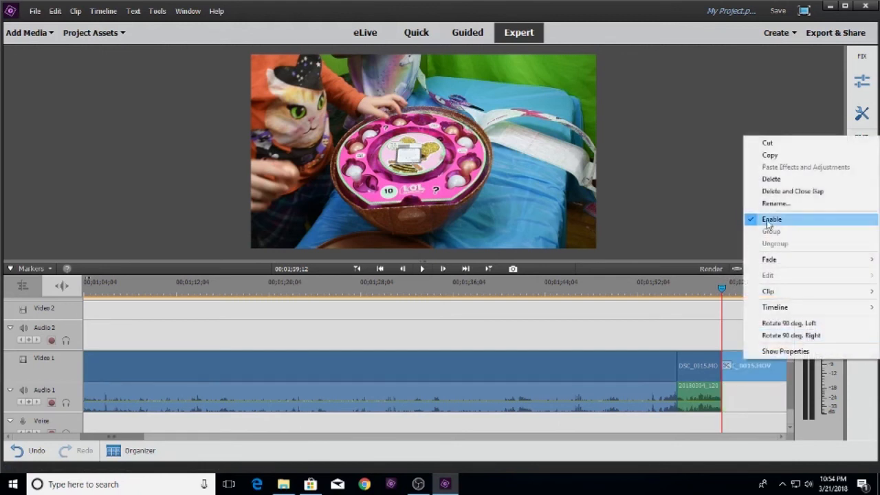
{"action": "left_click", "coordinate": [770, 179]}
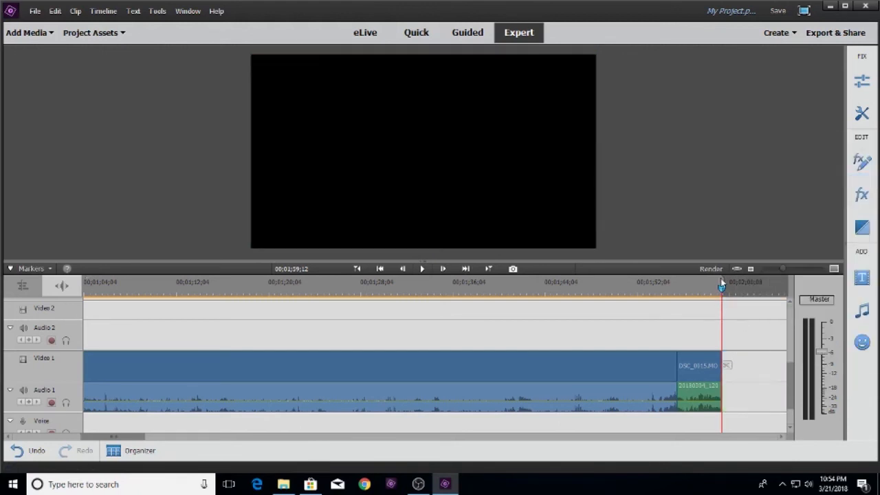
Play the timeline from 00;01;51;22 across the 00;01;55;16 cut to check the switch to the close-up camera, then move back before the cut
{"action": "left_click_drag", "start_coordinate": [721, 285], "coordinate": [635, 310]}
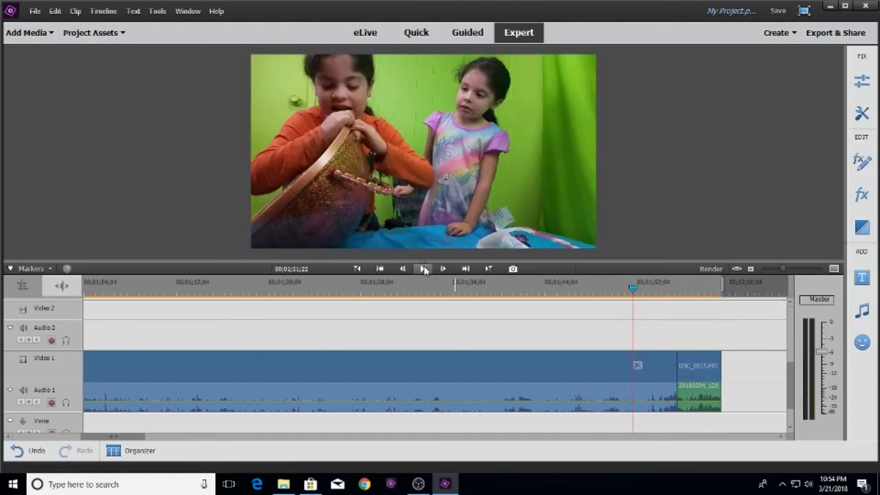
{"action": "left_click", "coordinate": [425, 269]}
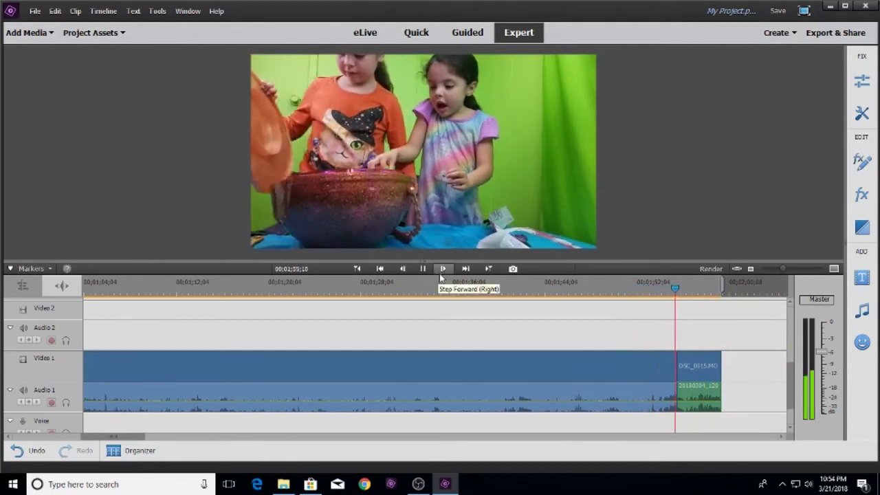
{"action": "left_click", "coordinate": [441, 275]}
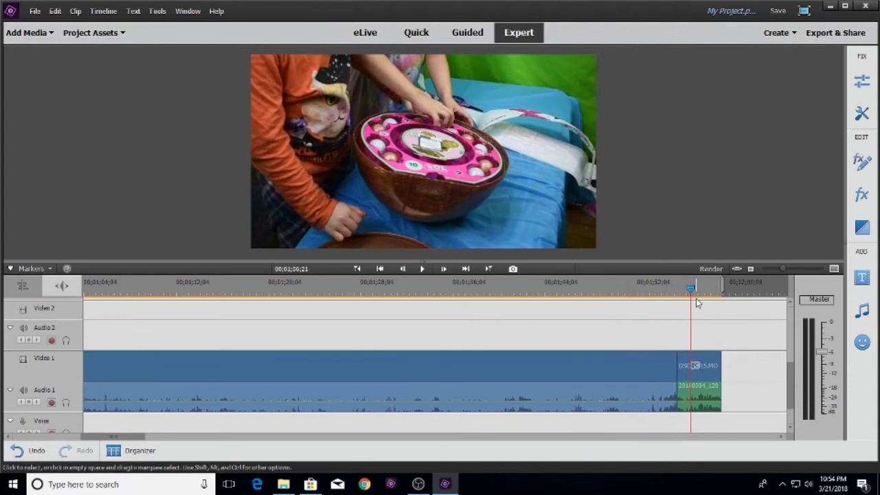
{"action": "left_click_drag", "start_coordinate": [696, 303], "coordinate": [594, 309]}
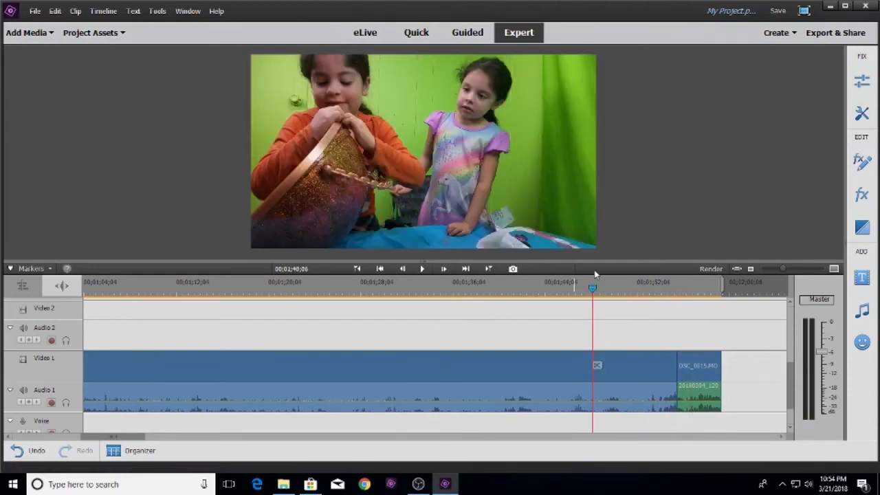